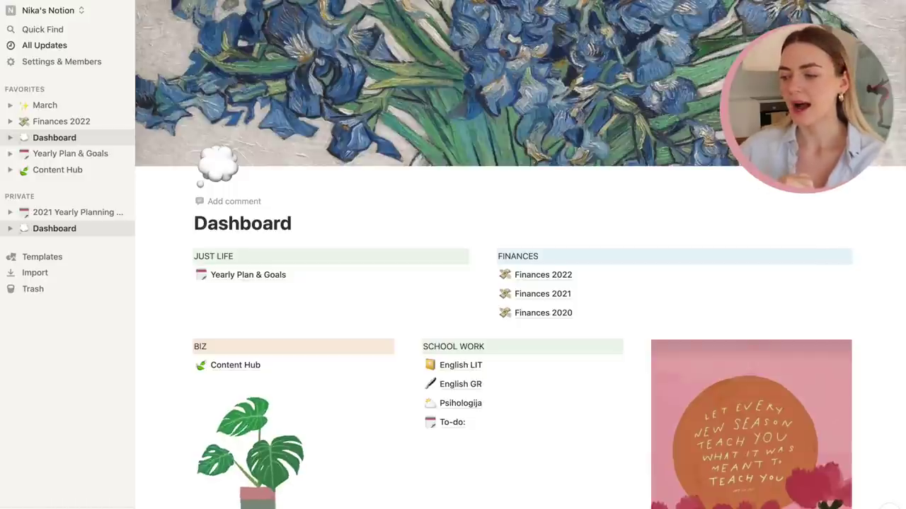
Browse the cover image gallery for the Dashboard page and close it without choosing a picture.
{"action": "left_click", "coordinate": [761, 154]}
{"action": "scroll", "coordinate": [715, 346], "scroll_direction": "down", "scroll_amount": 10}
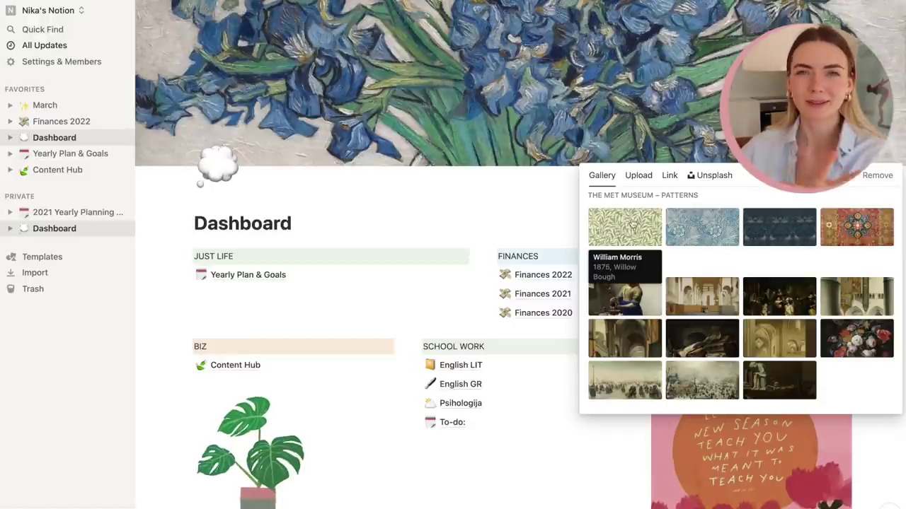
{"action": "left_click", "coordinate": [480, 203]}
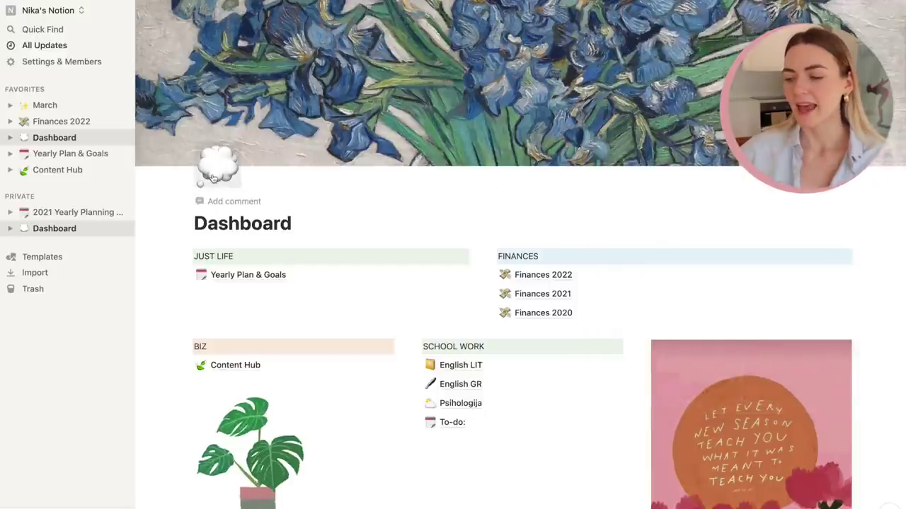
Look over the Dashboard's life, finances, biz and school sections and hide the page sidebar.
{"action": "scroll", "coordinate": [403, 294], "scroll_direction": "down", "scroll_amount": 2}
{"action": "scroll", "coordinate": [403, 293], "scroll_direction": "down", "scroll_amount": 2}
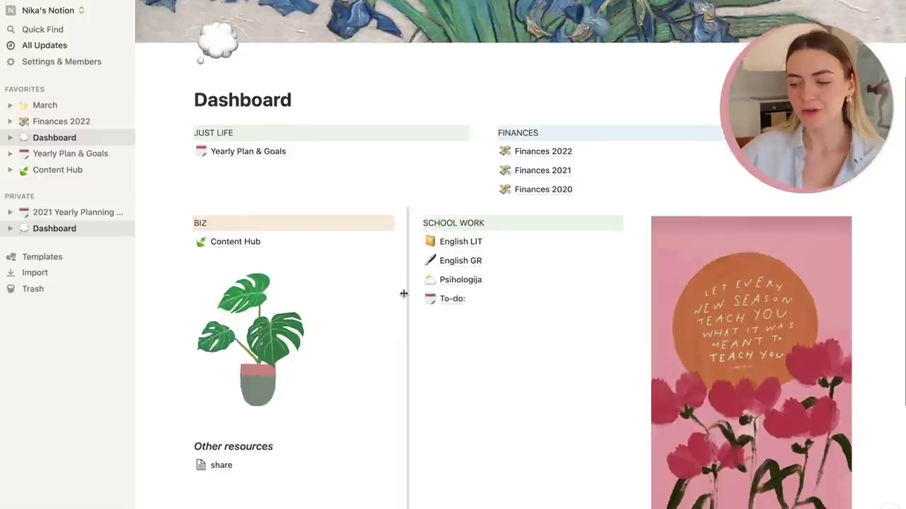
{"action": "scroll", "coordinate": [404, 294], "scroll_direction": "up", "scroll_amount": 1}
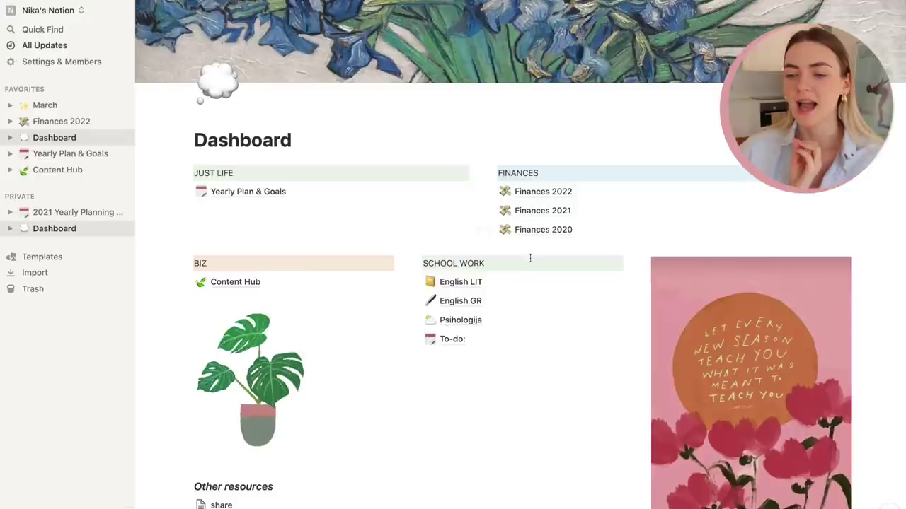
{"action": "scroll", "coordinate": [530, 254], "scroll_direction": "up", "scroll_amount": 1}
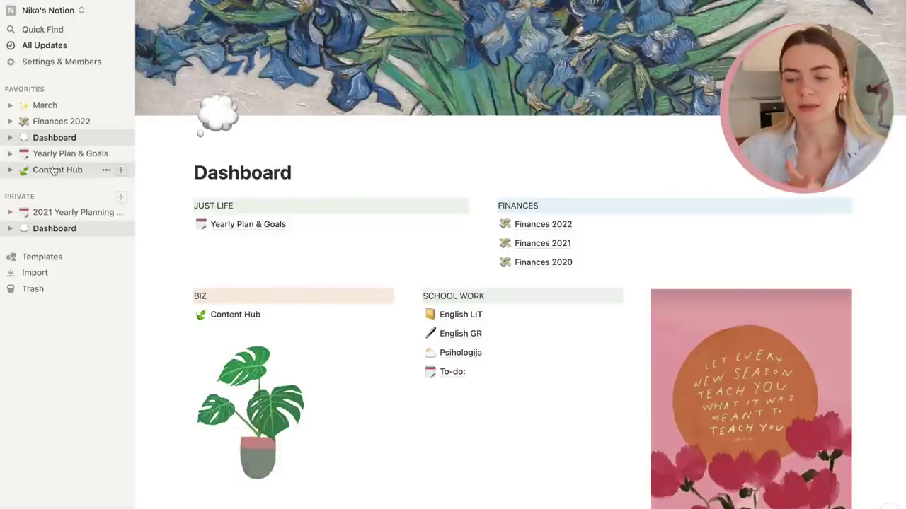
{"action": "left_click", "coordinate": [123, 11]}
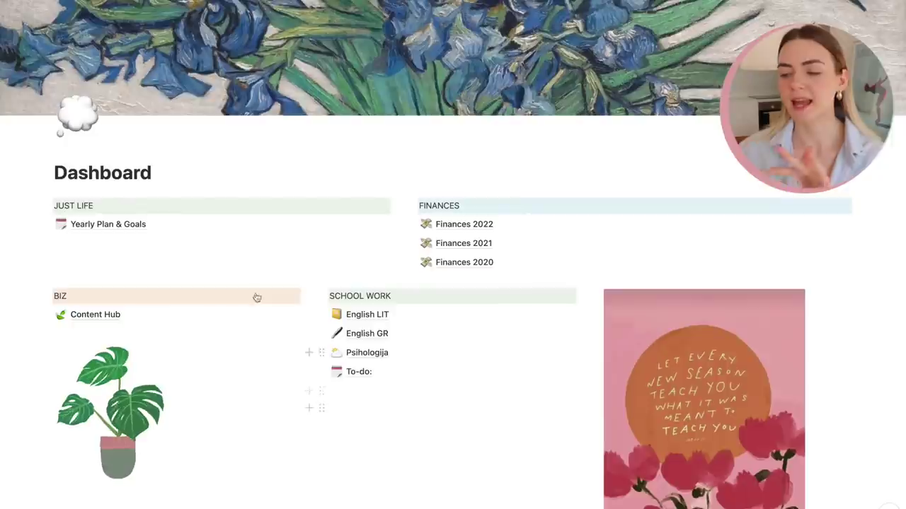
Open the Yearly Plan & Goals page and examine its word of the year, quarterly goals and goals table.
{"action": "left_click", "coordinate": [107, 225]}
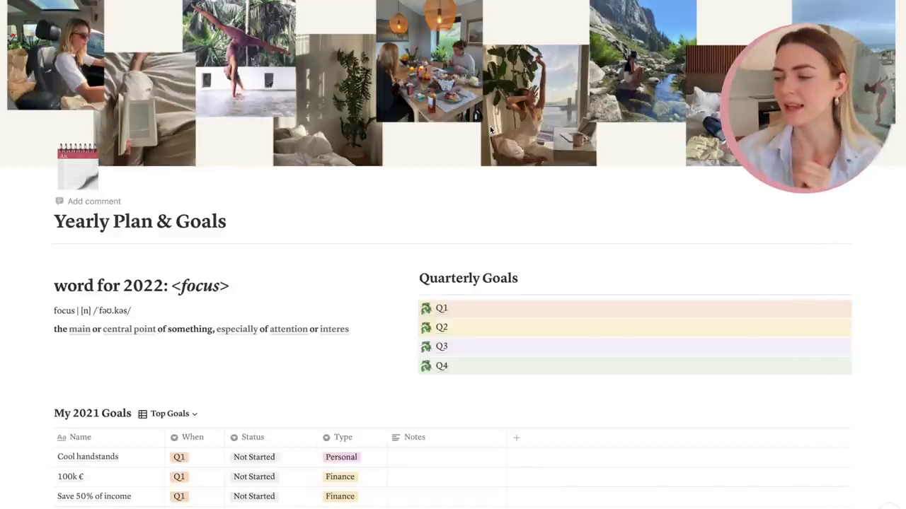
{"action": "scroll", "coordinate": [548, 212], "scroll_direction": "down", "scroll_amount": 3}
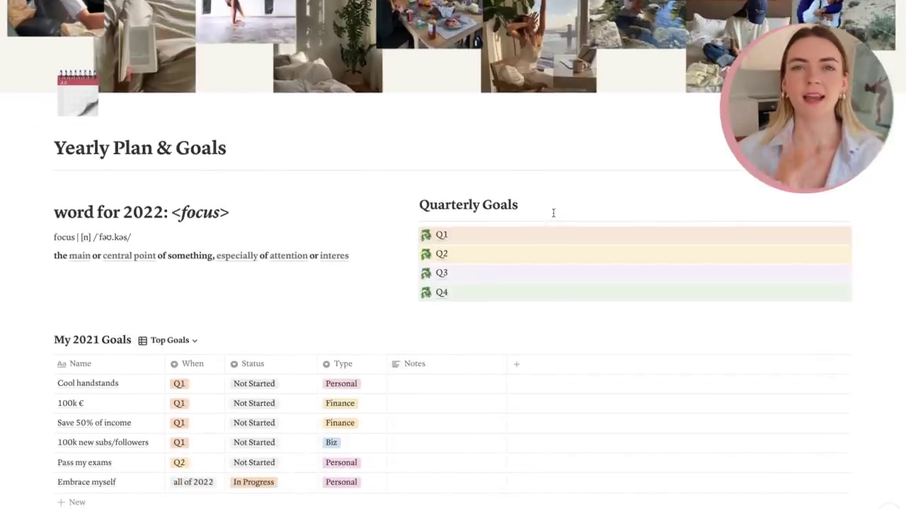
{"action": "scroll", "coordinate": [553, 212], "scroll_direction": "down", "scroll_amount": 2}
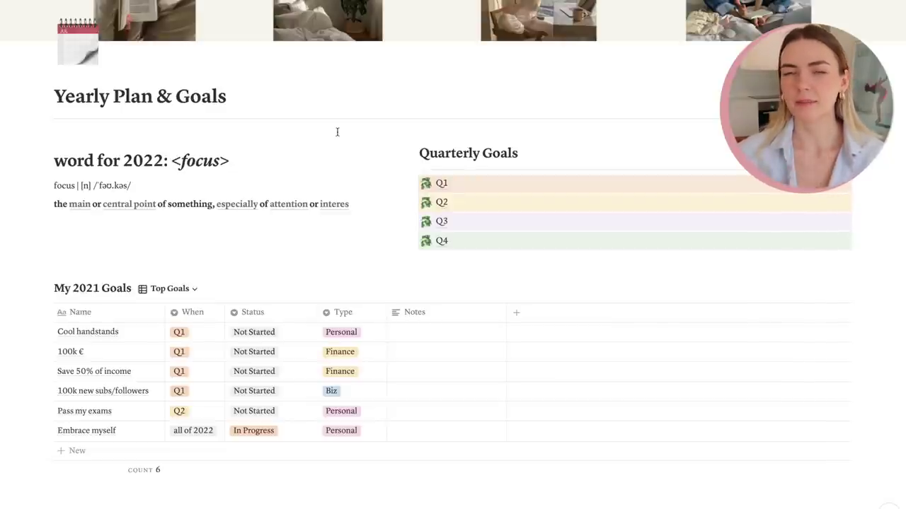
{"action": "scroll", "coordinate": [337, 131], "scroll_direction": "up", "scroll_amount": 3}
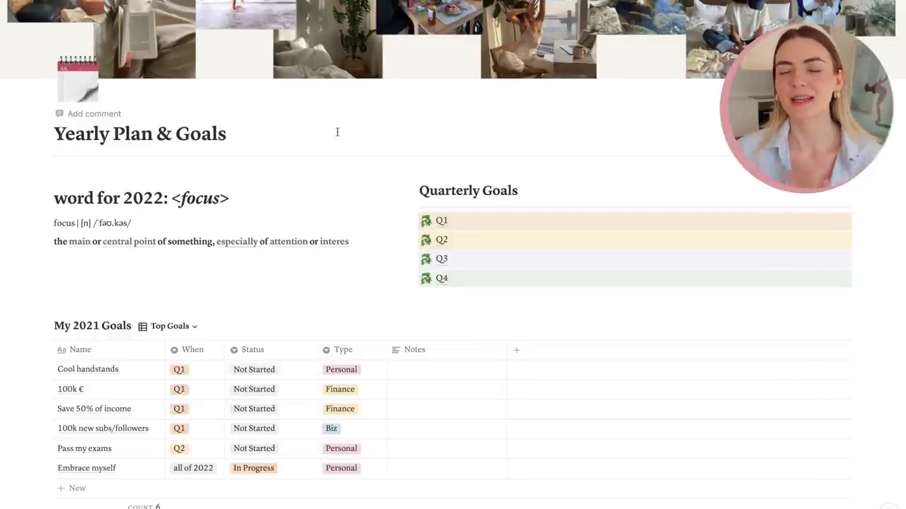
{"action": "scroll", "coordinate": [82, 167], "scroll_direction": "down", "scroll_amount": 1}
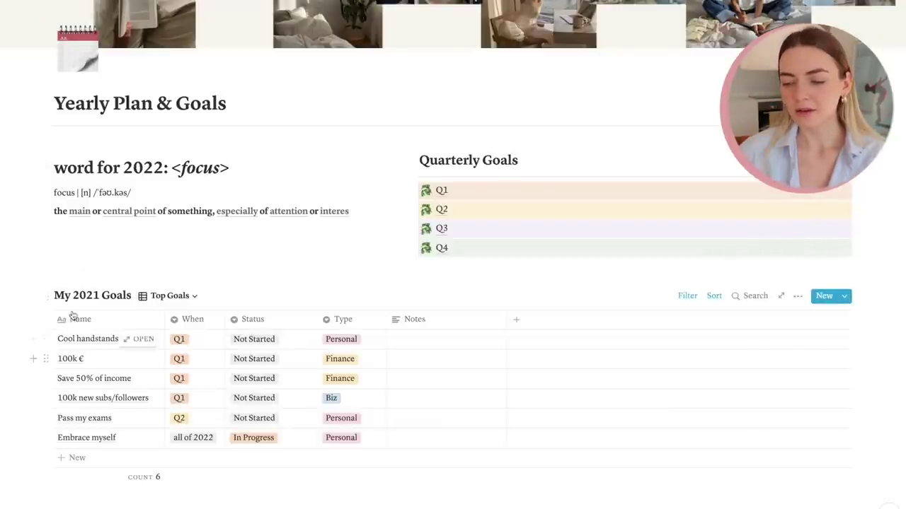
Inspect the When options of the 100k € goal in the goals table without changing the value.
{"action": "scroll", "coordinate": [85, 278], "scroll_direction": "down", "scroll_amount": 1}
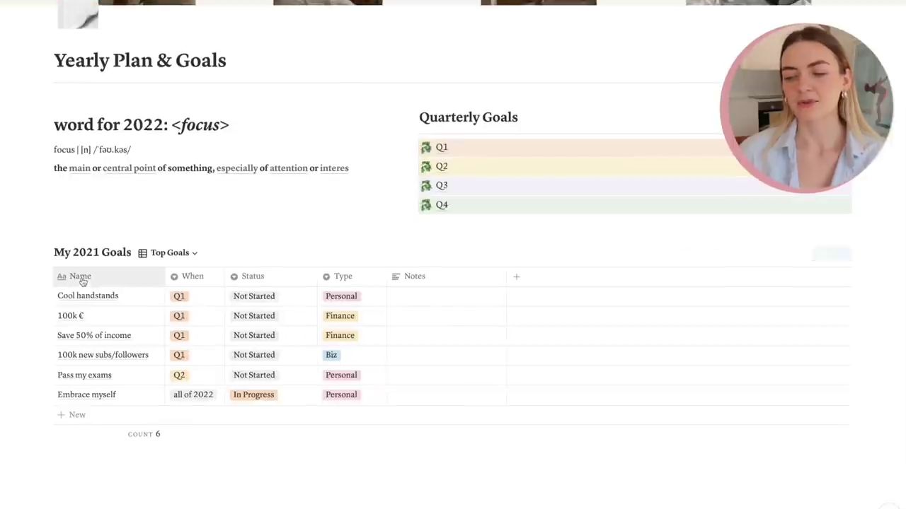
{"action": "left_click", "coordinate": [179, 317]}
{"action": "key", "text": "Escape"}
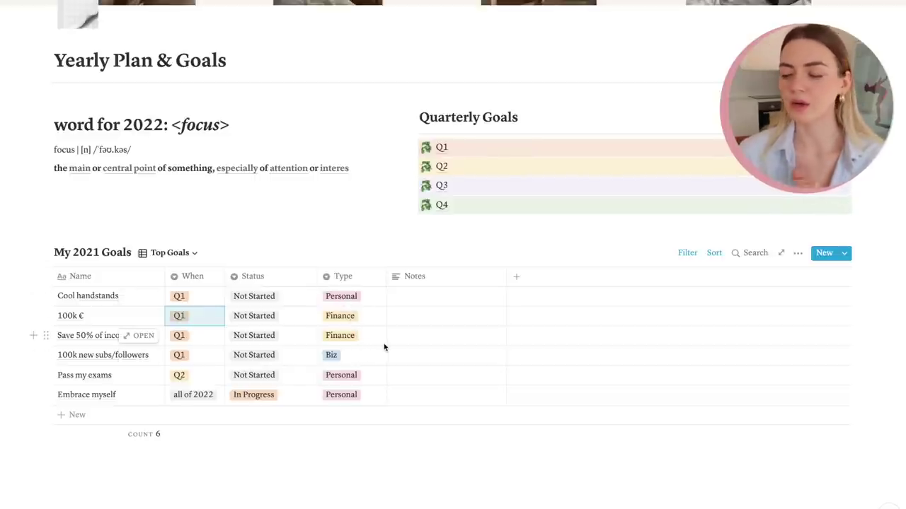
Rename the goals table on the Yearly Plan & Goals page to My 2022 Goals.
{"action": "scroll", "coordinate": [99, 286], "scroll_direction": "up", "scroll_amount": 1}
{"action": "left_click", "coordinate": [99, 286]}
{"action": "key", "text": "BackSpace"}
{"action": "type", "text": "2"}
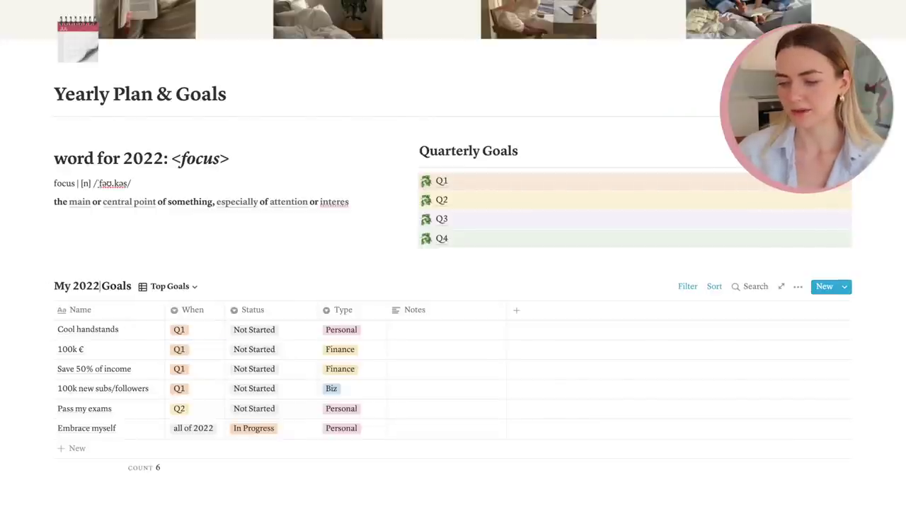
{"action": "left_click", "coordinate": [148, 254]}
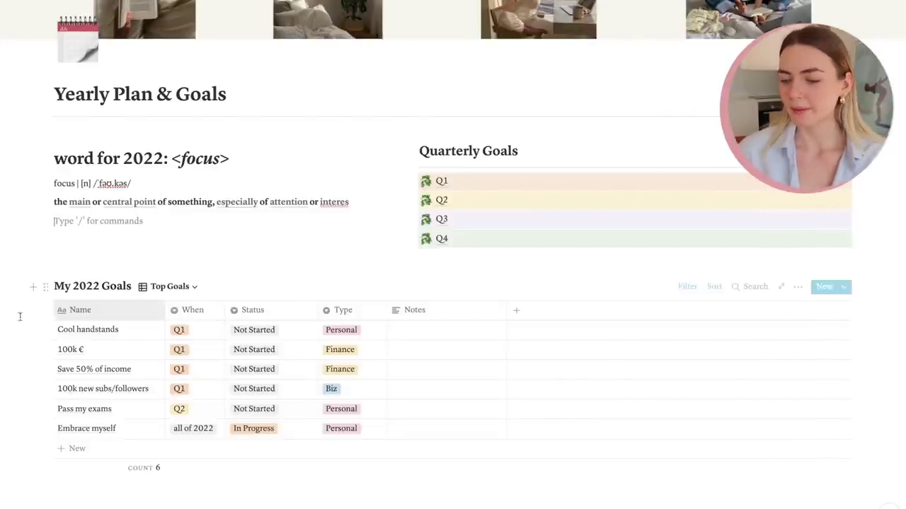
Open the Q1 page under Quarterly Goals and read its monthly goals, top 3 priorities and End of Quarter Review.
{"action": "scroll", "coordinate": [438, 229], "scroll_direction": "up", "scroll_amount": 1}
{"action": "left_click", "coordinate": [442, 214]}
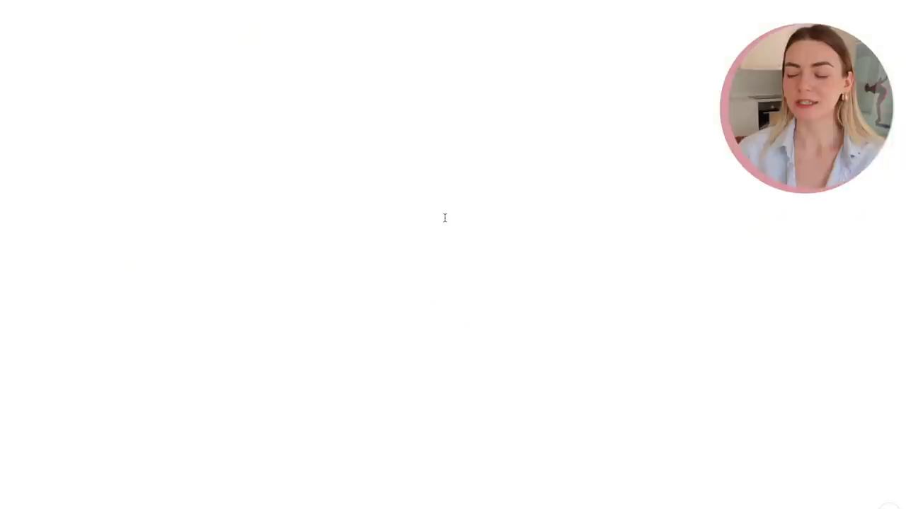
{"action": "scroll", "coordinate": [444, 217], "scroll_direction": "down", "scroll_amount": 2}
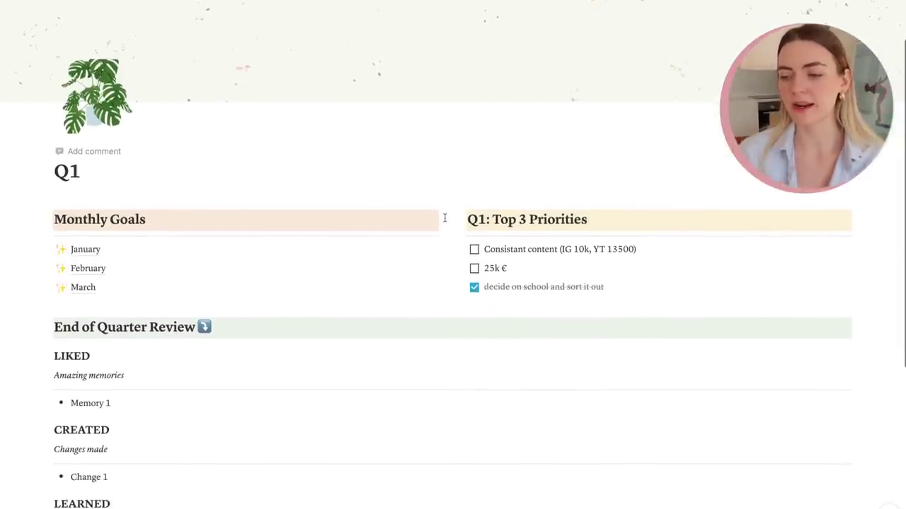
{"action": "scroll", "coordinate": [444, 218], "scroll_direction": "down", "scroll_amount": 2}
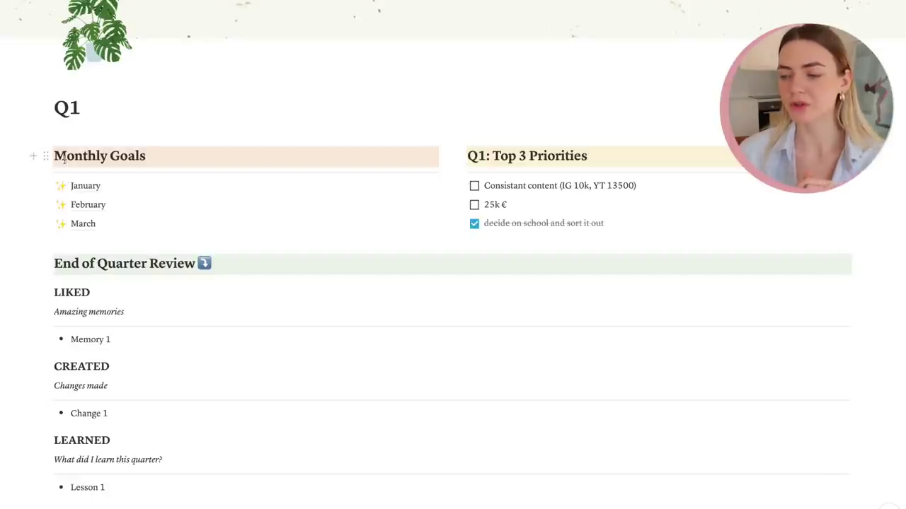
{"action": "scroll", "coordinate": [276, 170], "scroll_direction": "down", "scroll_amount": 1}
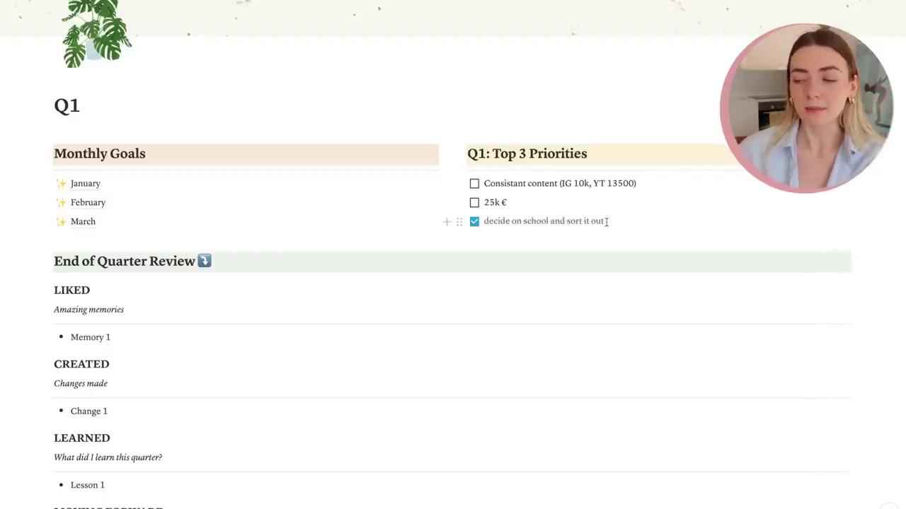
{"action": "scroll", "coordinate": [488, 188], "scroll_direction": "down", "scroll_amount": 3}
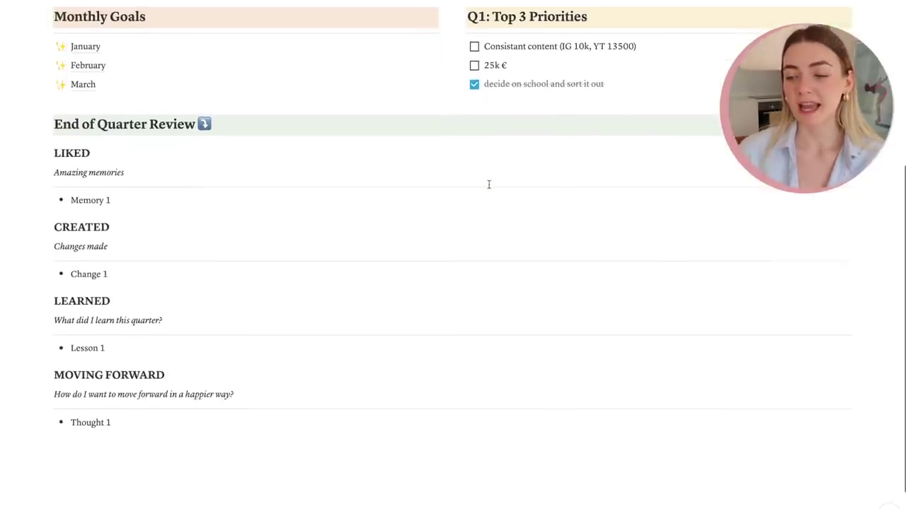
{"action": "scroll", "coordinate": [488, 188], "scroll_direction": "up", "scroll_amount": 1}
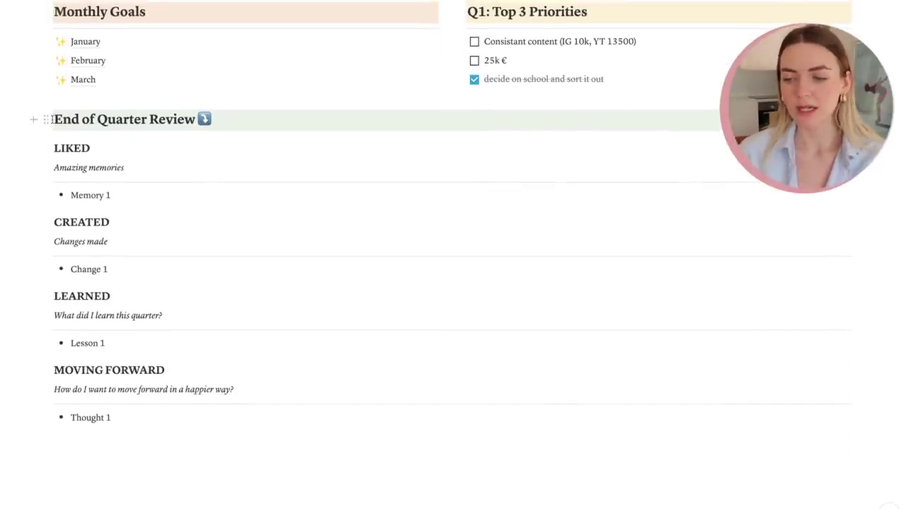
{"action": "scroll", "coordinate": [67, 393], "scroll_direction": "up", "scroll_amount": 1}
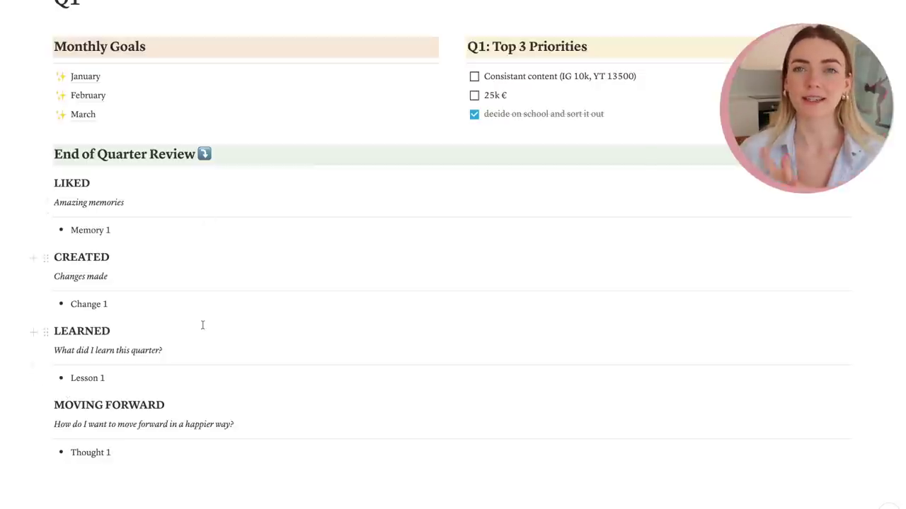
{"action": "scroll", "coordinate": [183, 330], "scroll_direction": "up", "scroll_amount": 1}
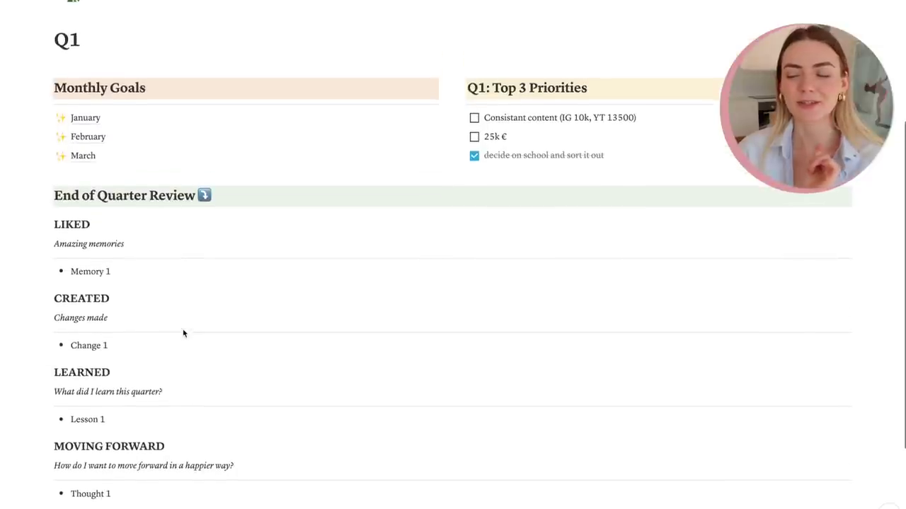
{"action": "scroll", "coordinate": [182, 333], "scroll_direction": "up", "scroll_amount": 3}
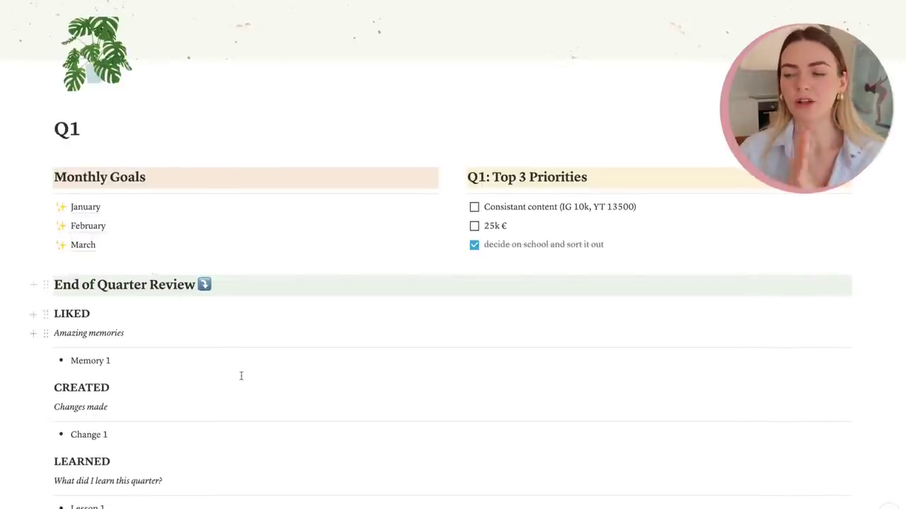
{"action": "scroll", "coordinate": [249, 398], "scroll_direction": "down", "scroll_amount": 2}
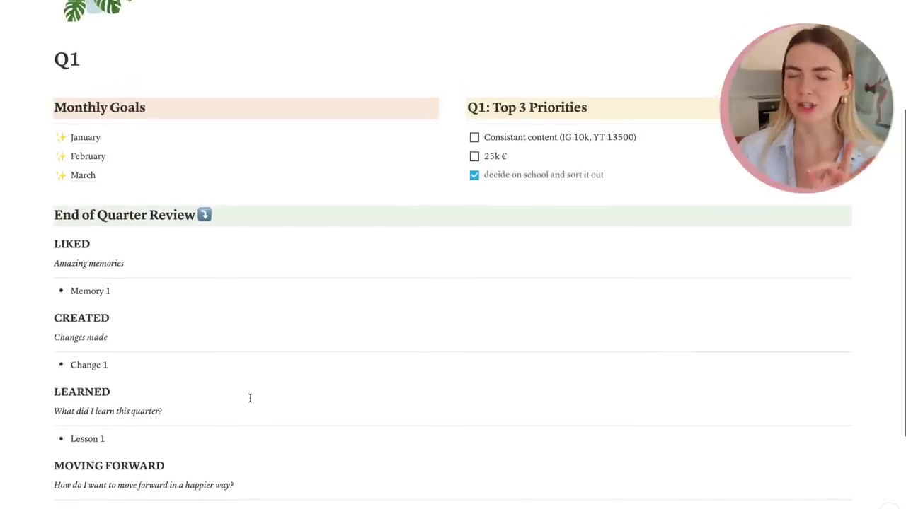
{"action": "scroll", "coordinate": [248, 396], "scroll_direction": "down", "scroll_amount": 1}
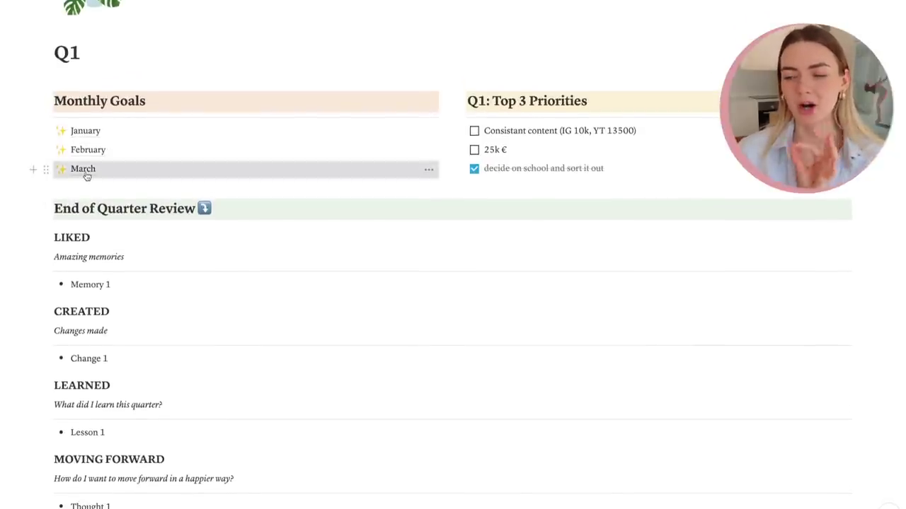
Open the March page from Monthly Goals and look over its goal breakdown, top 3 priorities and weekly planning.
{"action": "left_click", "coordinate": [86, 174]}
{"action": "scroll", "coordinate": [327, 262], "scroll_direction": "down", "scroll_amount": 1}
{"action": "scroll", "coordinate": [329, 267], "scroll_direction": "up", "scroll_amount": 1}
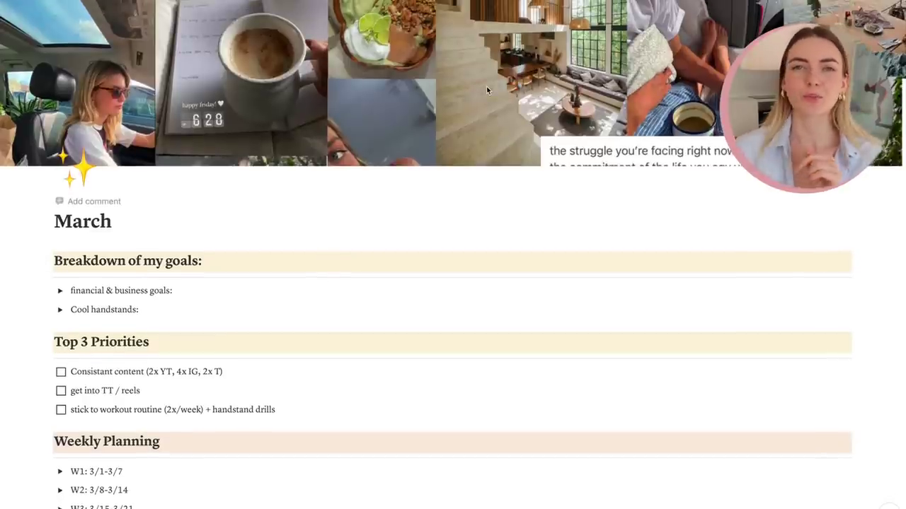
{"action": "scroll", "coordinate": [463, 265], "scroll_direction": "down", "scroll_amount": 3}
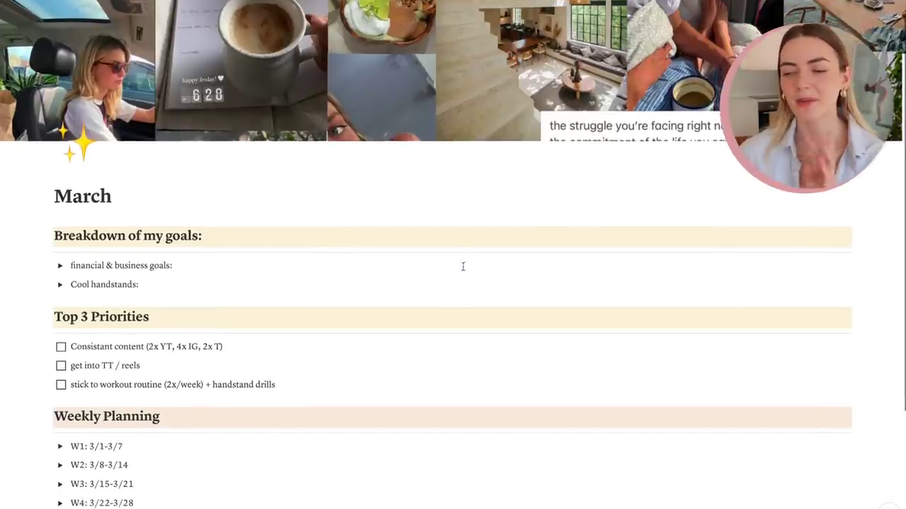
{"action": "scroll", "coordinate": [462, 266], "scroll_direction": "down", "scroll_amount": 1}
{"action": "scroll", "coordinate": [463, 266], "scroll_direction": "down", "scroll_amount": 3}
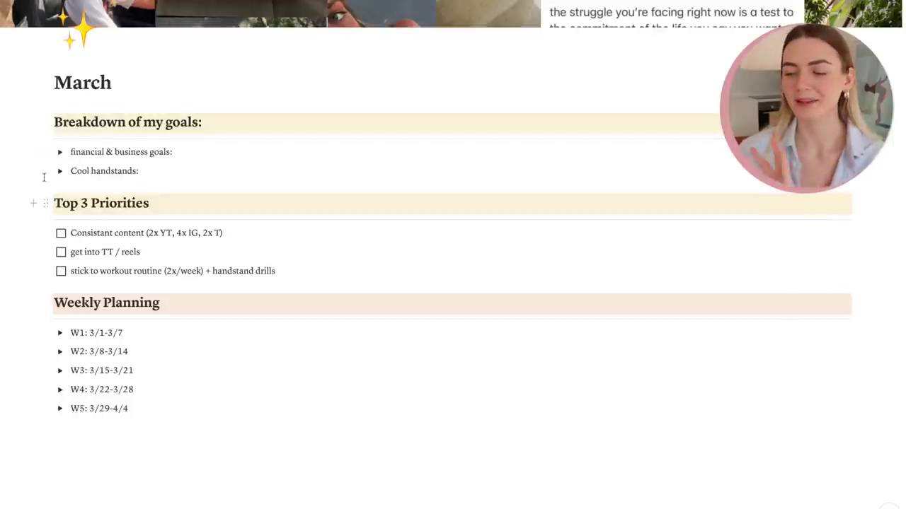
Expand and collapse the financial & business goals and Cool handstands toggles to view their contents.
{"action": "left_click", "coordinate": [60, 152]}
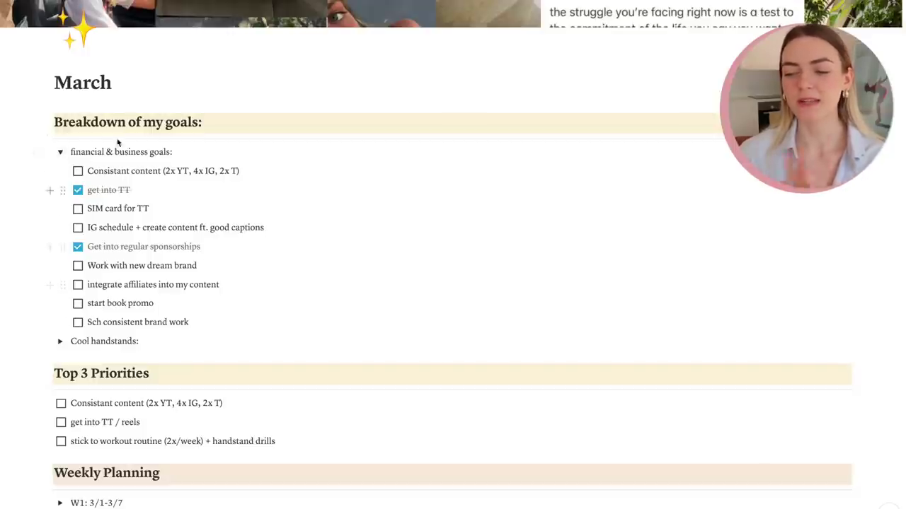
{"action": "left_click", "coordinate": [60, 153]}
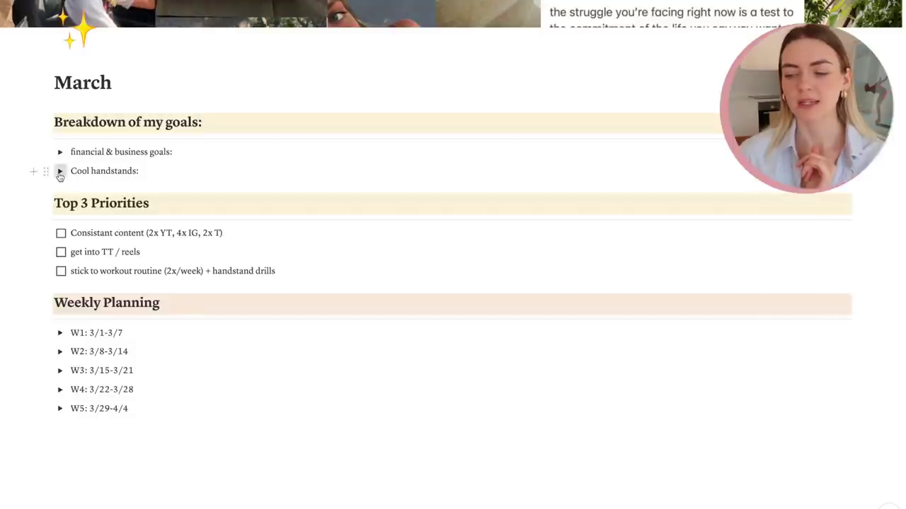
{"action": "left_click", "coordinate": [60, 173]}
{"action": "left_click", "coordinate": [60, 173]}
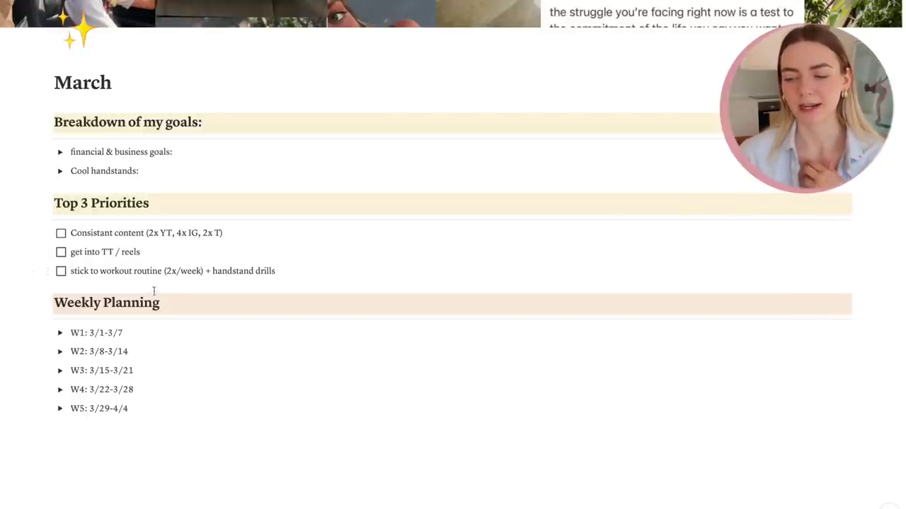
Highlight the workout routine and handstand drills priority, clear the selection and view the Weekly Planning list.
{"action": "left_click_drag", "start_coordinate": [278, 270], "coordinate": [71, 269]}
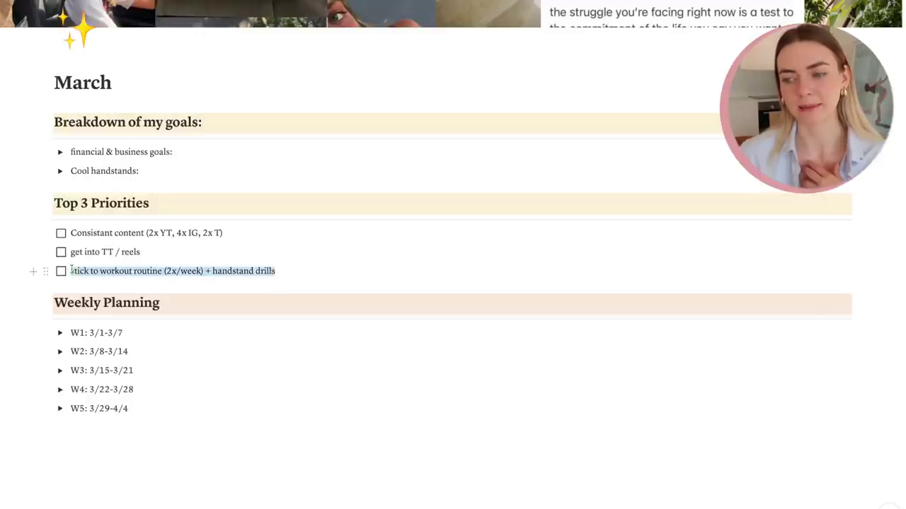
{"action": "left_click", "coordinate": [153, 273]}
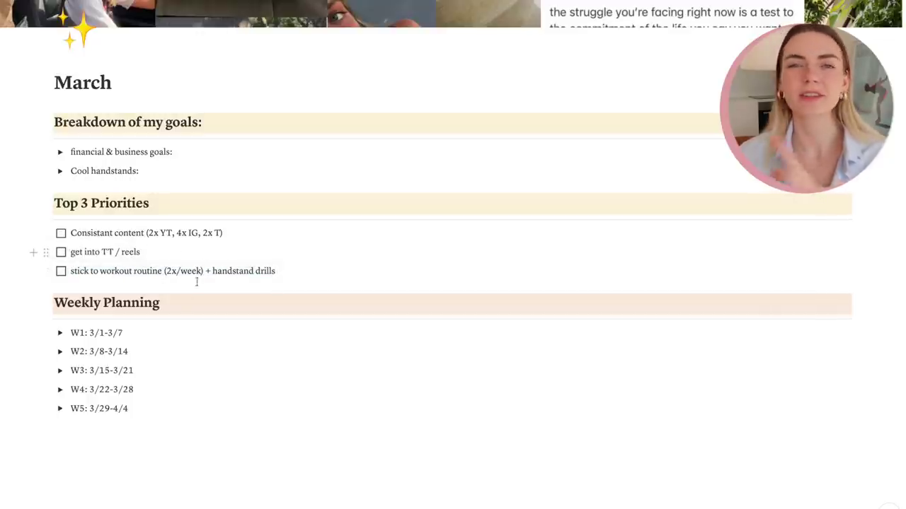
{"action": "scroll", "coordinate": [162, 309], "scroll_direction": "down", "scroll_amount": 2}
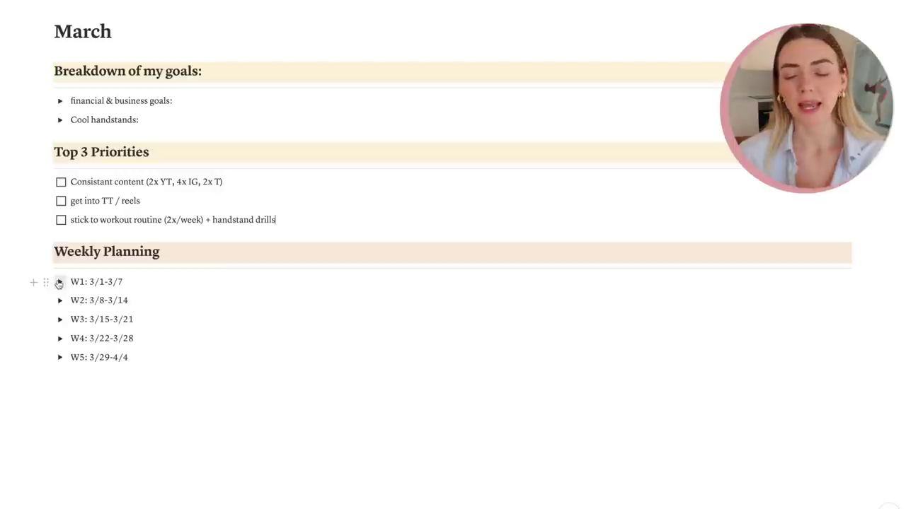
Expand the W1: 3/1-3/7 week on the March page and compare its top priorities with the monthly priorities.
{"action": "left_click", "coordinate": [59, 283]}
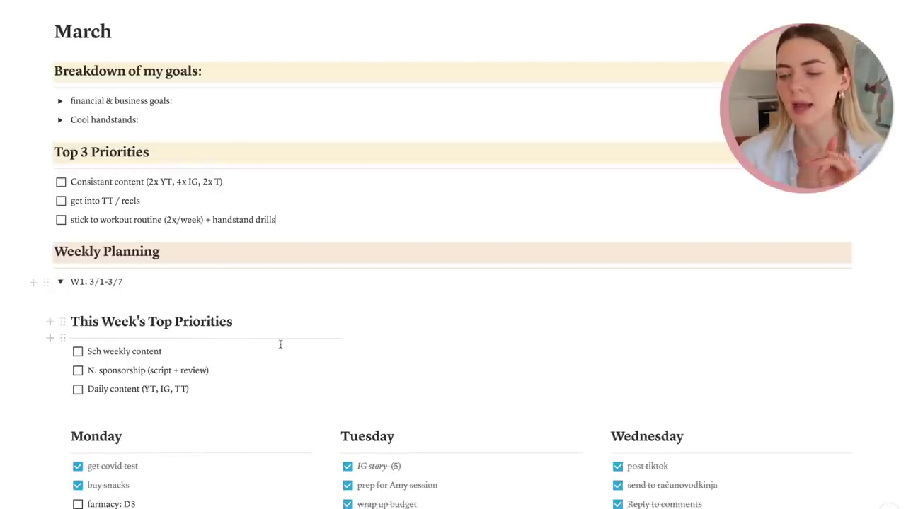
{"action": "scroll", "coordinate": [280, 344], "scroll_direction": "down", "scroll_amount": 2}
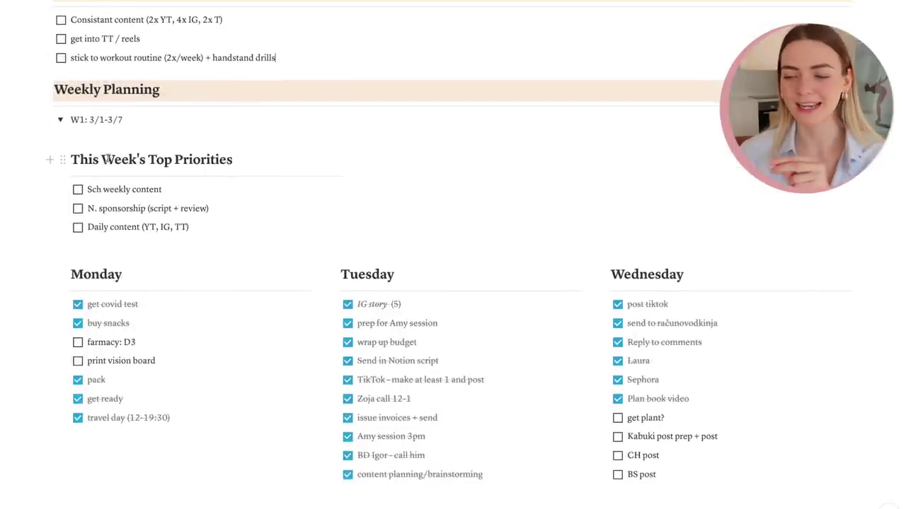
{"action": "scroll", "coordinate": [139, 185], "scroll_direction": "up", "scroll_amount": 3}
{"action": "scroll", "coordinate": [138, 184], "scroll_direction": "up", "scroll_amount": 1}
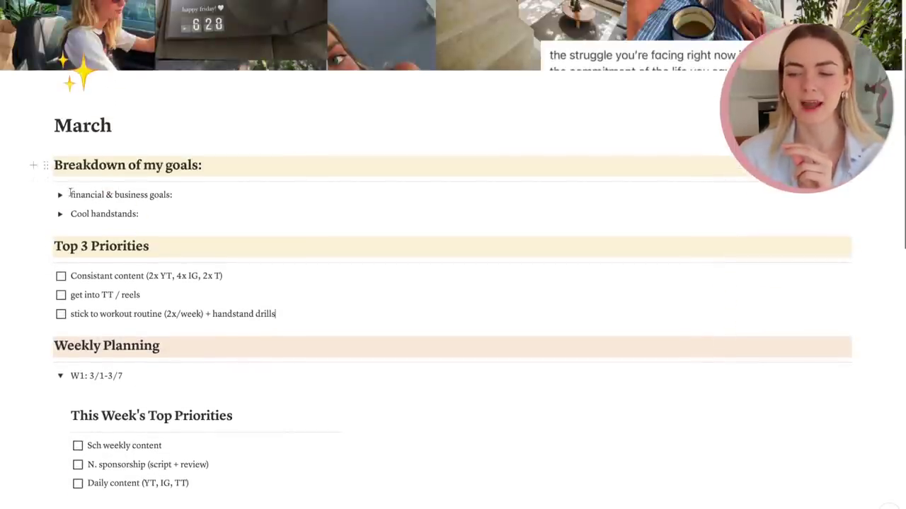
{"action": "scroll", "coordinate": [304, 233], "scroll_direction": "down", "scroll_amount": 2}
{"action": "scroll", "coordinate": [305, 233], "scroll_direction": "down", "scroll_amount": 2}
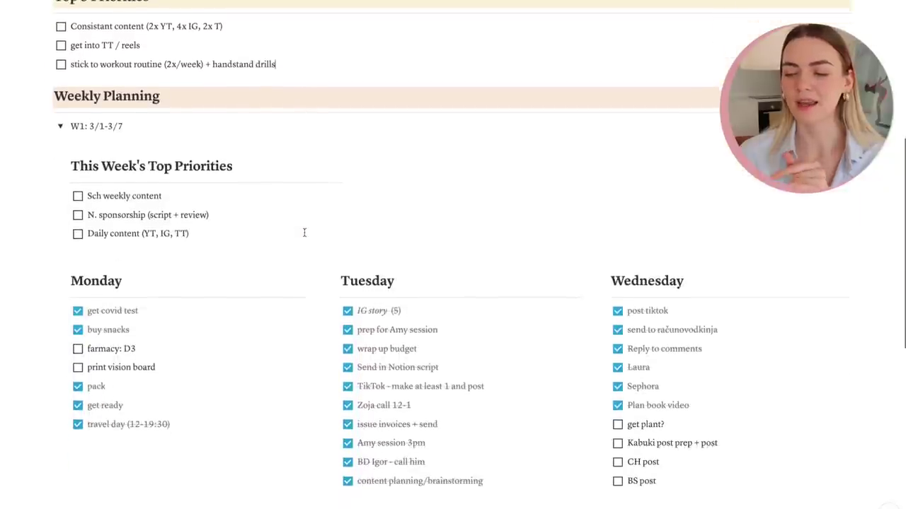
Read through the W1 daily to-do lists from Monday to the Weekend, including the Friday tasks.
{"action": "scroll", "coordinate": [267, 262], "scroll_direction": "down", "scroll_amount": 3}
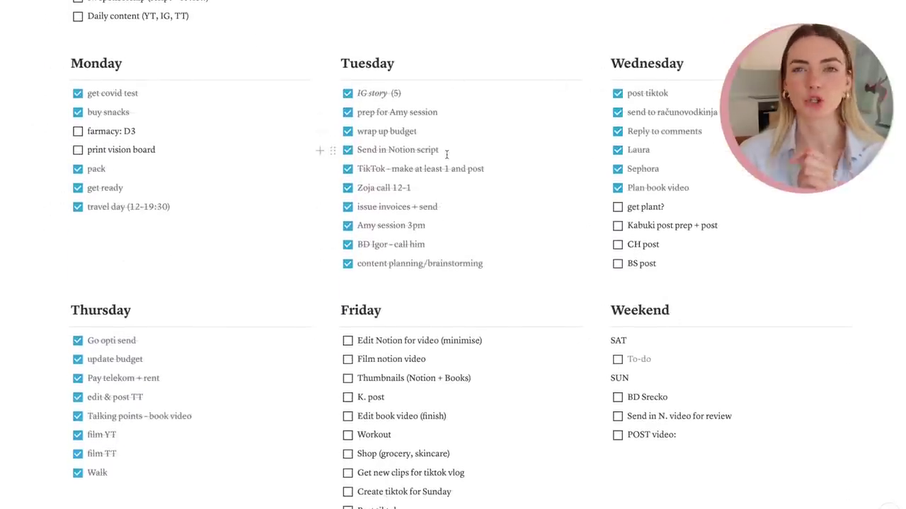
{"action": "scroll", "coordinate": [447, 155], "scroll_direction": "down", "scroll_amount": 1}
{"action": "scroll", "coordinate": [446, 156], "scroll_direction": "up", "scroll_amount": 1}
{"action": "scroll", "coordinate": [446, 155], "scroll_direction": "down", "scroll_amount": 1}
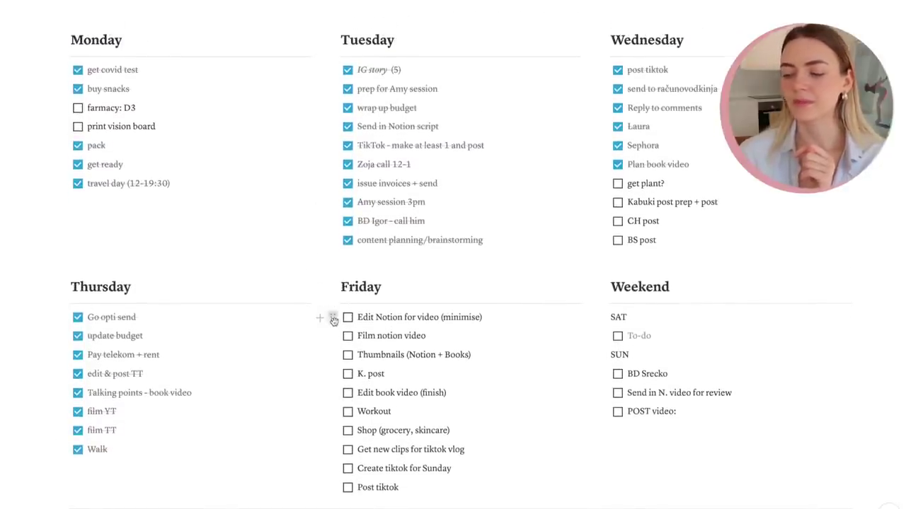
{"action": "left_click", "coordinate": [332, 318]}
{"action": "key", "text": "Escape"}
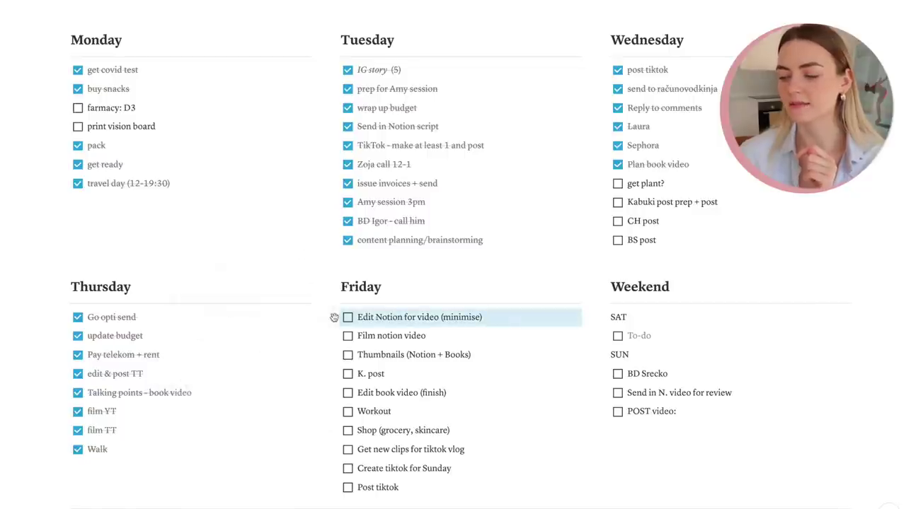
{"action": "scroll", "coordinate": [508, 362], "scroll_direction": "down", "scroll_amount": 3}
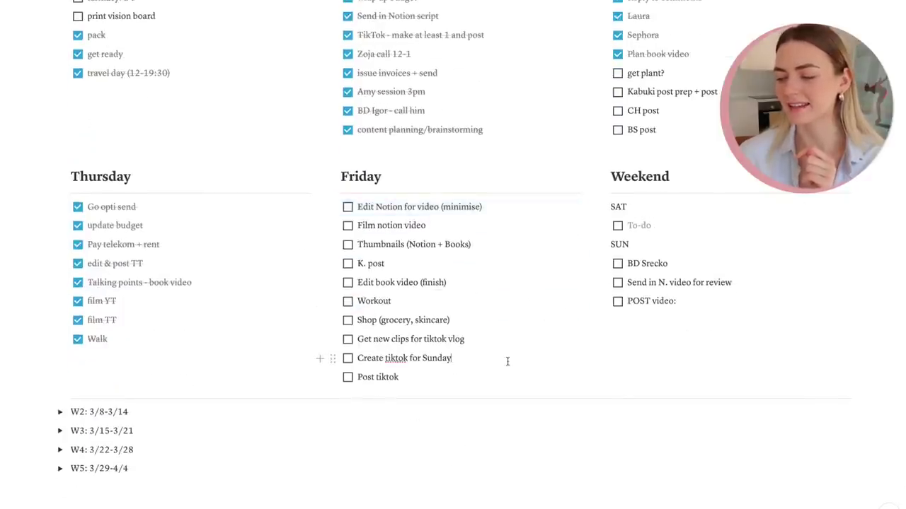
{"action": "scroll", "coordinate": [507, 361], "scroll_direction": "up", "scroll_amount": 5}
{"action": "scroll", "coordinate": [507, 362], "scroll_direction": "down", "scroll_amount": 2}
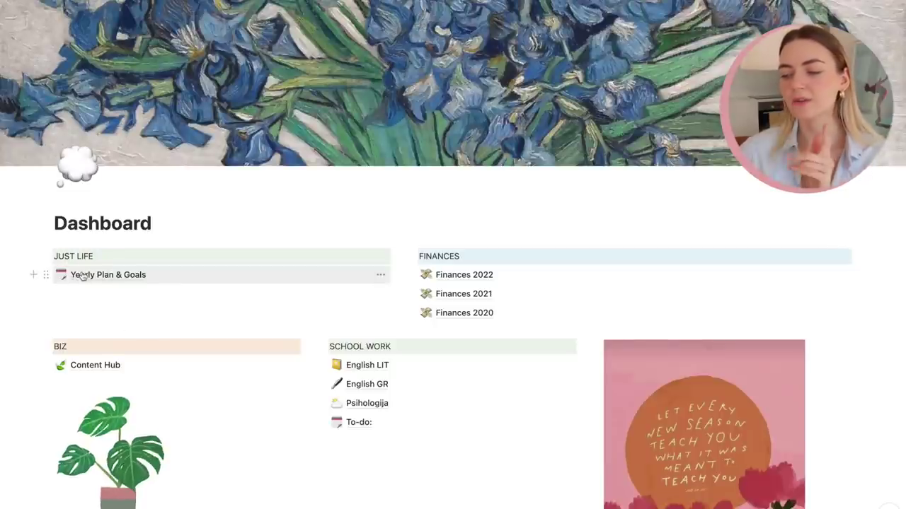
Open the Finances 2022 page from the Dashboard and view its Sponsorships finance tracker and Savings tables.
{"action": "left_click", "coordinate": [456, 275]}
{"action": "scroll", "coordinate": [456, 276], "scroll_direction": "down", "scroll_amount": 1}
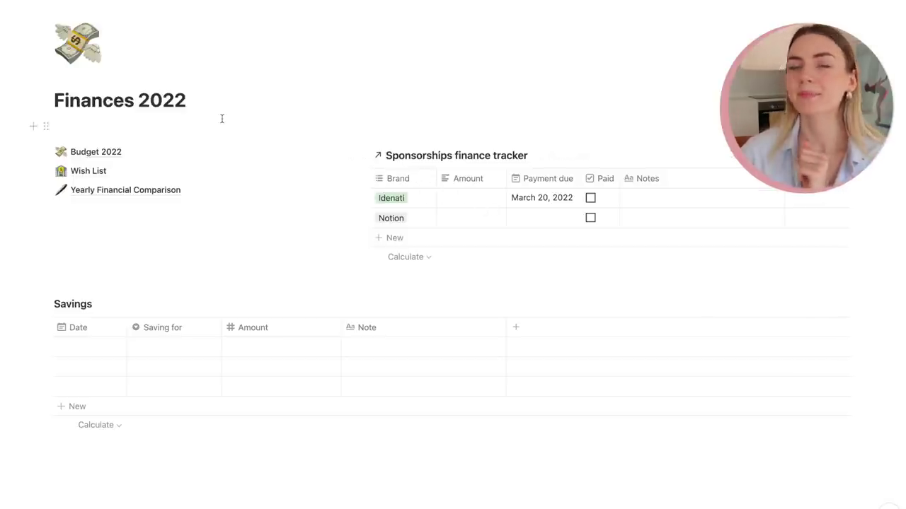
{"action": "scroll", "coordinate": [222, 118], "scroll_direction": "up", "scroll_amount": 1}
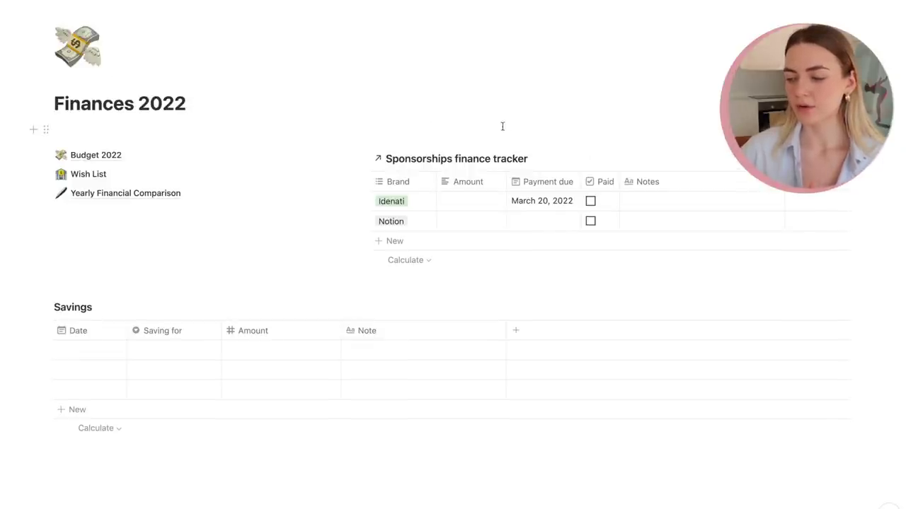
{"action": "scroll", "coordinate": [325, 233], "scroll_direction": "up", "scroll_amount": 1}
Browse the insertable block types below the sponsorship tracker to find the inline table database option.
{"action": "left_click", "coordinate": [347, 299]}
{"action": "scroll", "coordinate": [441, 227], "scroll_direction": "down", "scroll_amount": 1}
{"action": "scroll", "coordinate": [440, 227], "scroll_direction": "down", "scroll_amount": 10}
{"action": "scroll", "coordinate": [441, 227], "scroll_direction": "down", "scroll_amount": 2}
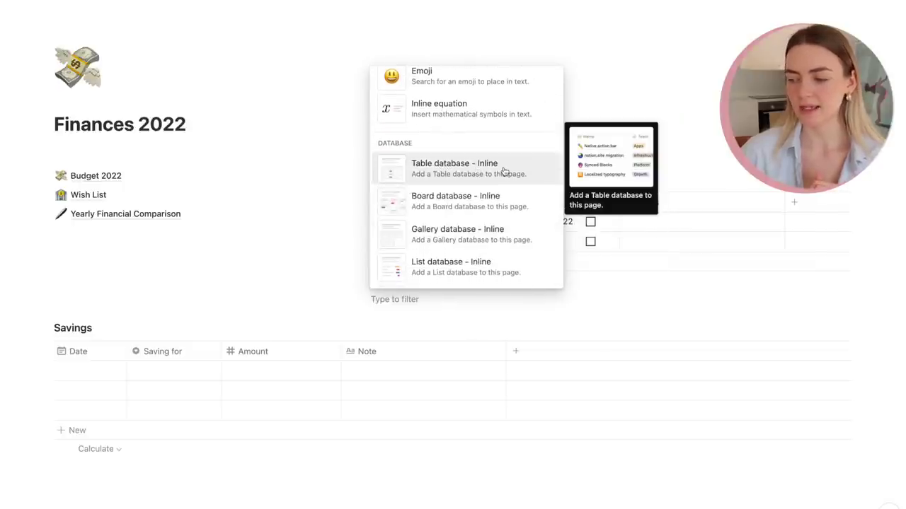
Add a new column to the Sponsorships finance tracker and view its available property types.
{"action": "left_click", "coordinate": [794, 203]}
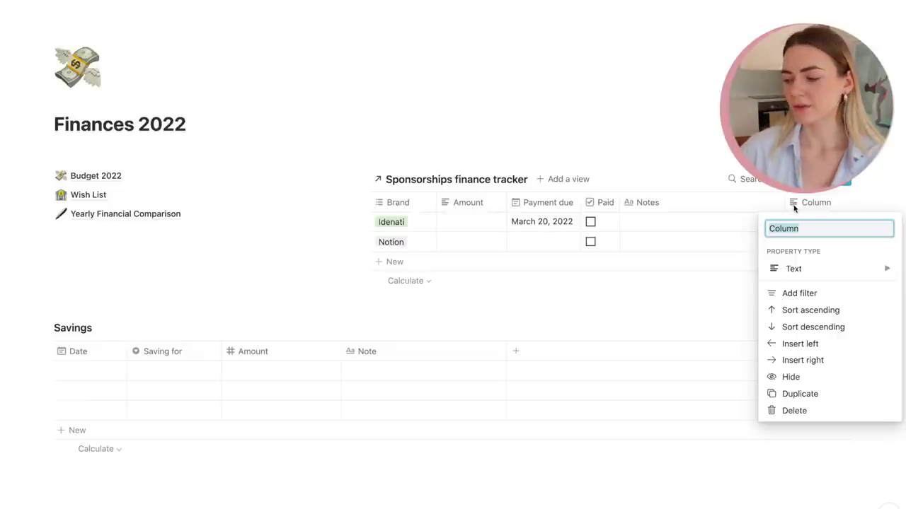
{"action": "left_click", "coordinate": [793, 267]}
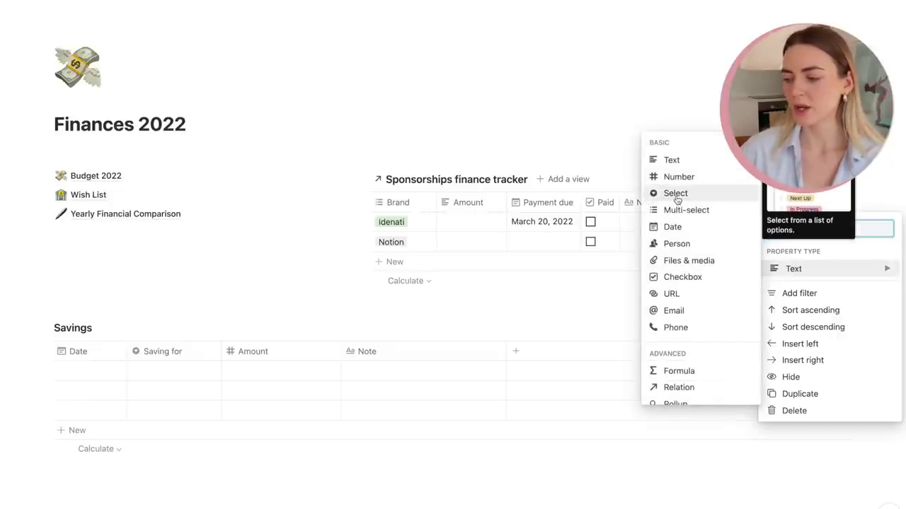
{"action": "left_click", "coordinate": [411, 223]}
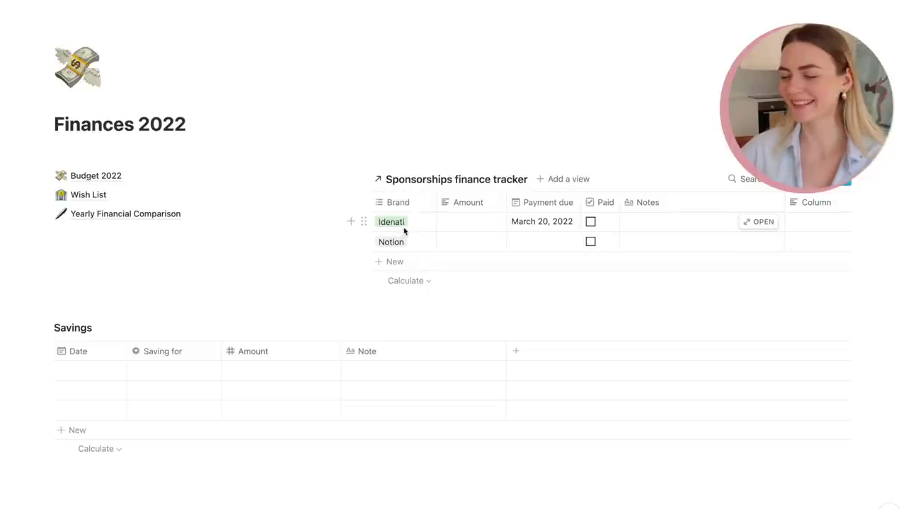
Change the tracker's Amount column to the Number property type and format it as Euro.
{"action": "left_click", "coordinate": [461, 205]}
{"action": "mouse_move", "coordinate": [478, 263]}
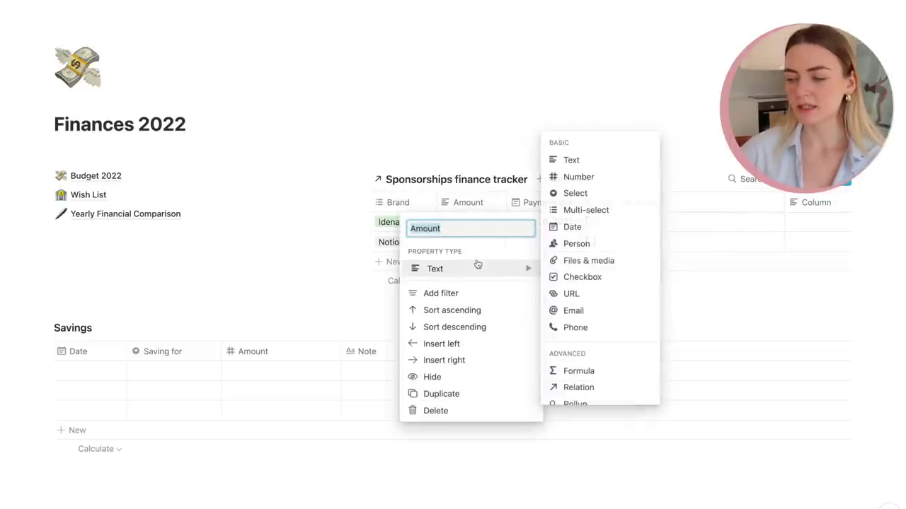
{"action": "left_click", "coordinate": [573, 176]}
{"action": "left_click", "coordinate": [468, 202]}
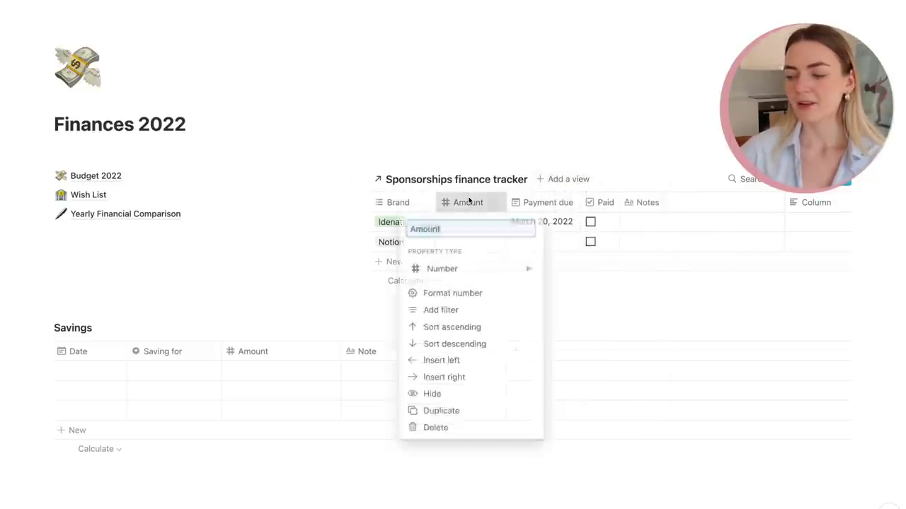
{"action": "left_click", "coordinate": [447, 293]}
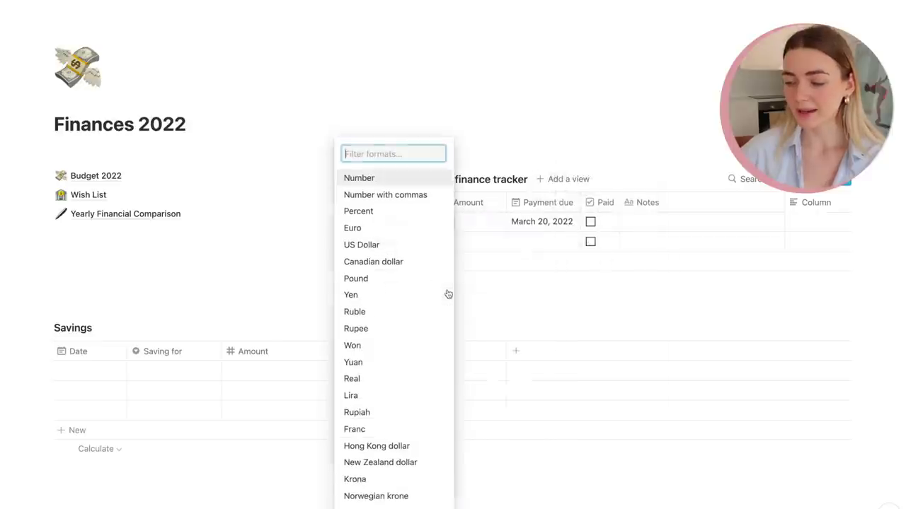
{"action": "left_click", "coordinate": [367, 234]}
Enter 50 as a trial amount for the Idenati sponsorship and clear it again.
{"action": "left_click", "coordinate": [459, 219]}
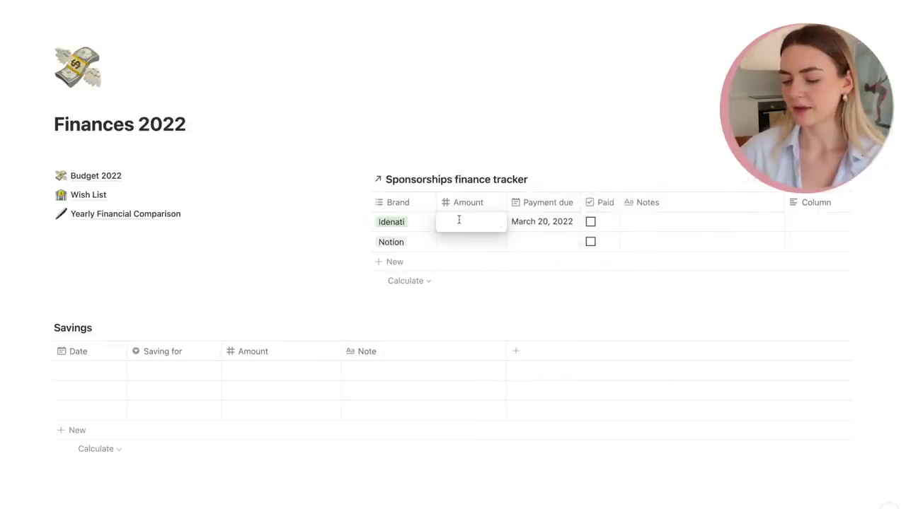
{"action": "type", "text": "50"}
{"action": "key", "text": "Return"}
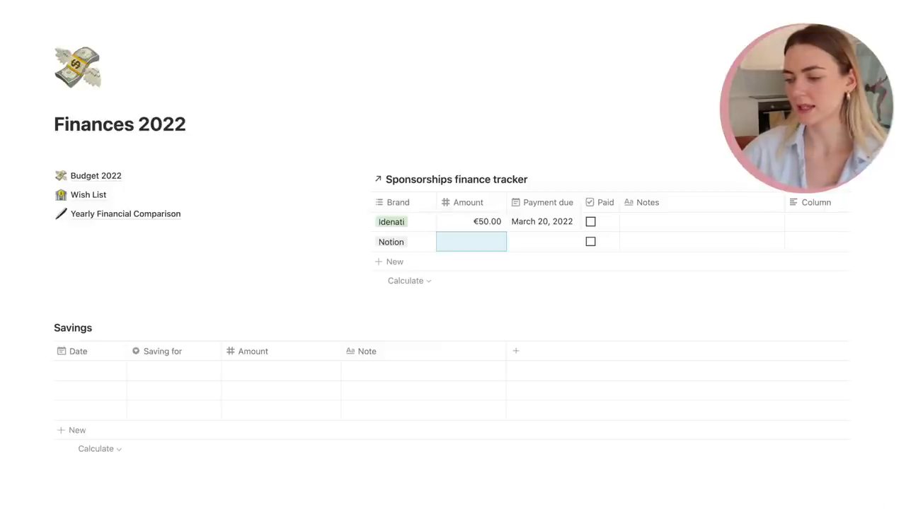
{"action": "left_click", "coordinate": [467, 224]}
{"action": "key", "text": "Escape"}
View the Payment due column's property options and browse the date picker for the Notion row without setting a date.
{"action": "left_click", "coordinate": [540, 203]}
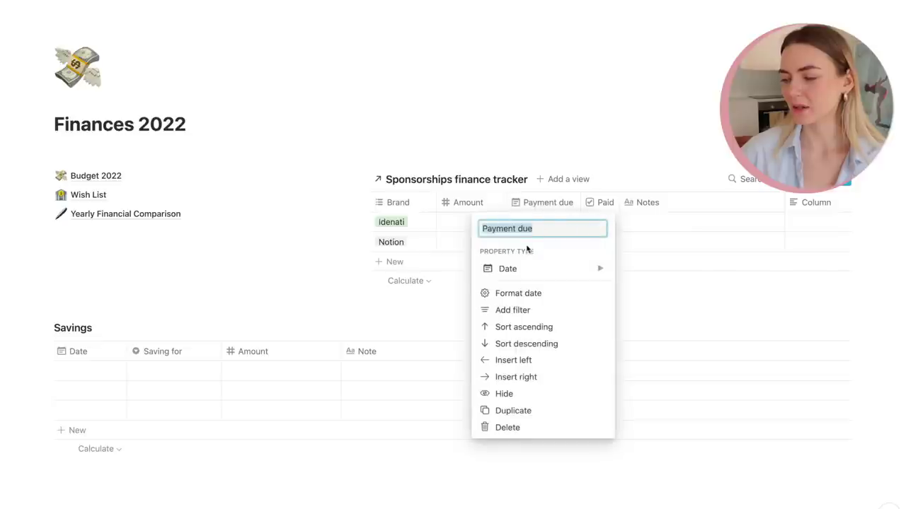
{"action": "mouse_move", "coordinate": [527, 274]}
{"action": "left_click", "coordinate": [585, 111]}
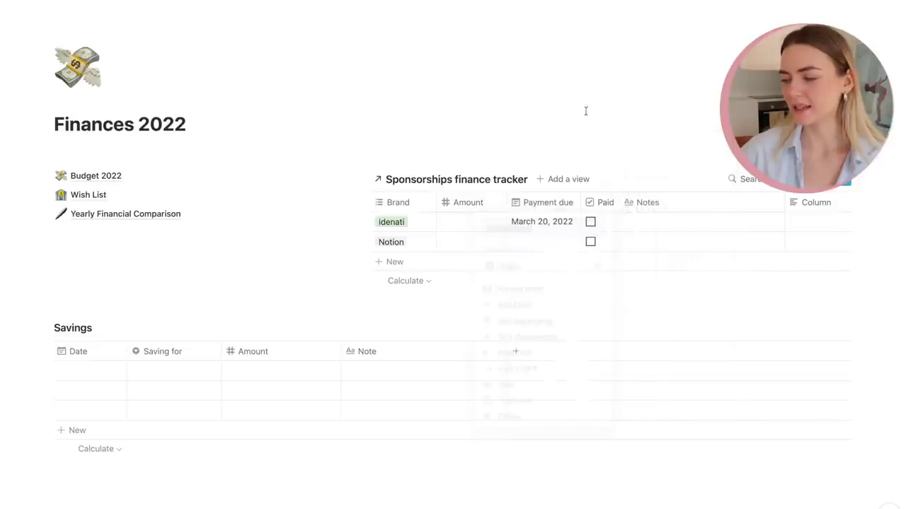
{"action": "left_click", "coordinate": [549, 238]}
{"action": "left_click", "coordinate": [644, 246]}
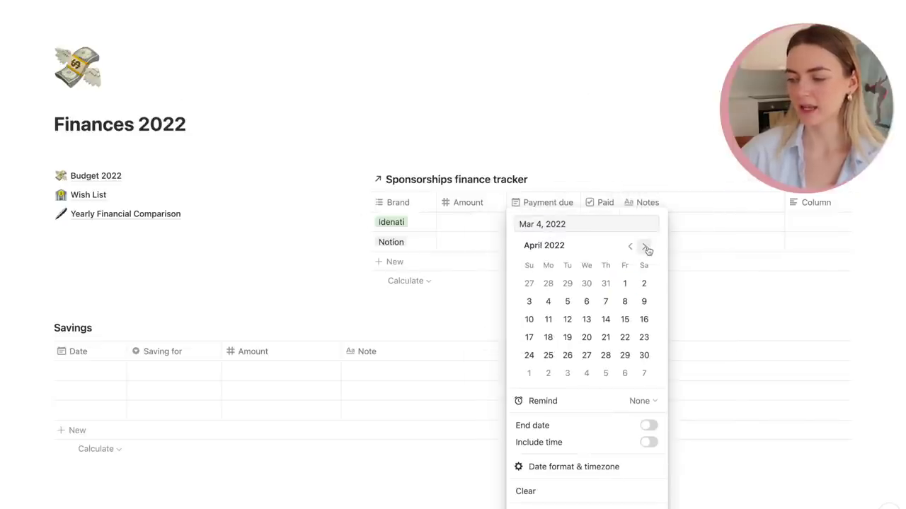
{"action": "left_click", "coordinate": [631, 247]}
{"action": "left_click", "coordinate": [635, 132]}
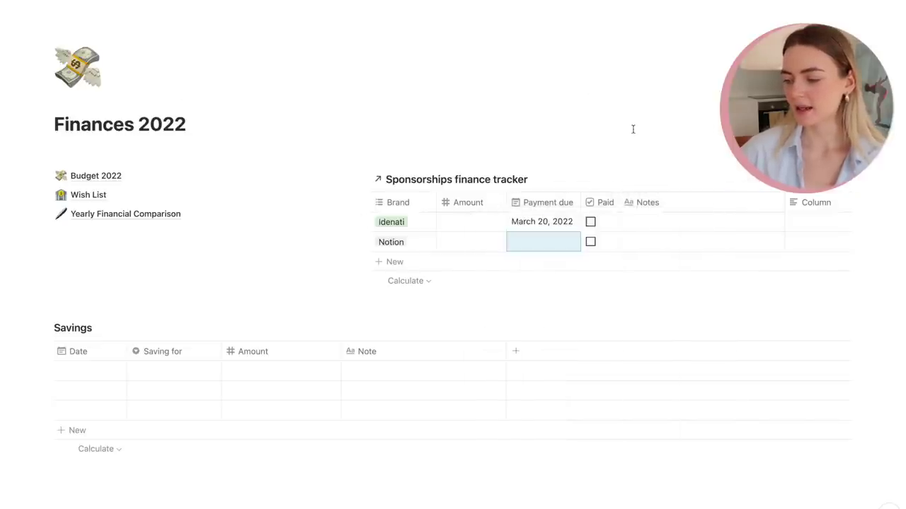
Tick and untick Paid for the Idenati row, and open and leave its Notes cell.
{"action": "left_click", "coordinate": [591, 223]}
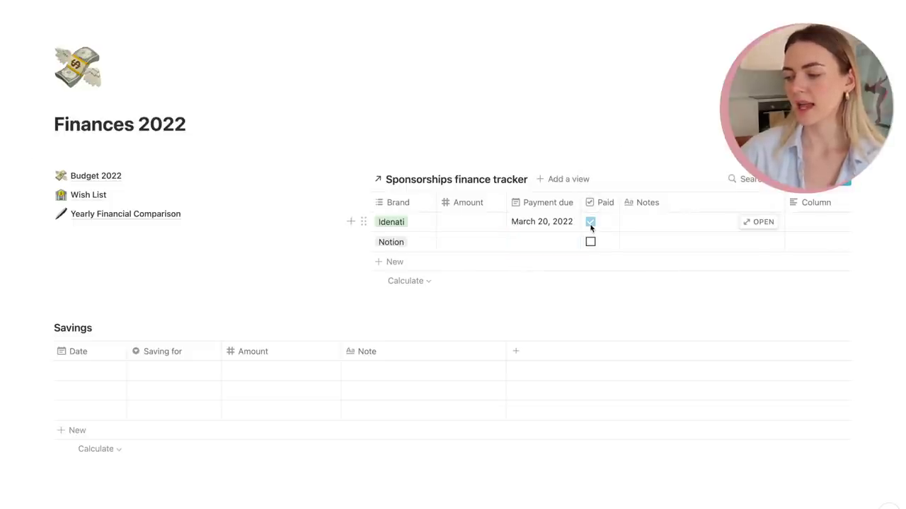
{"action": "left_click", "coordinate": [590, 223]}
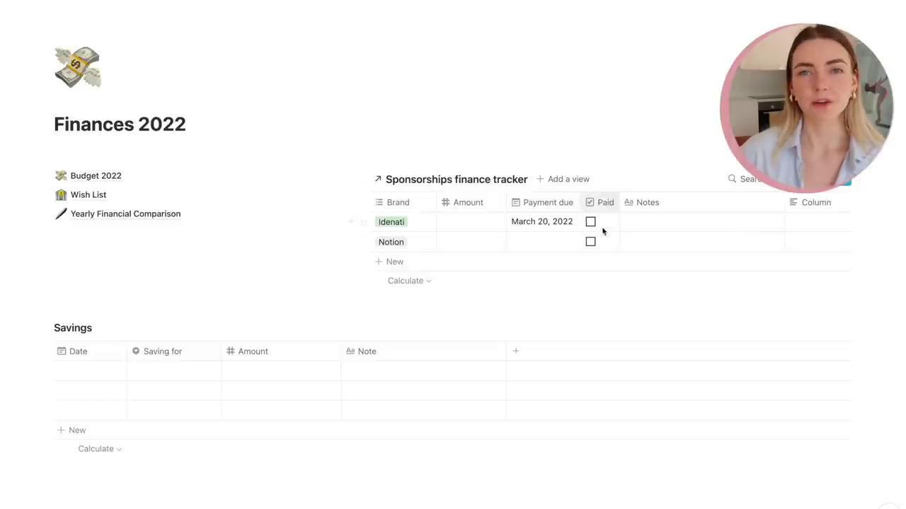
{"action": "left_click", "coordinate": [659, 221]}
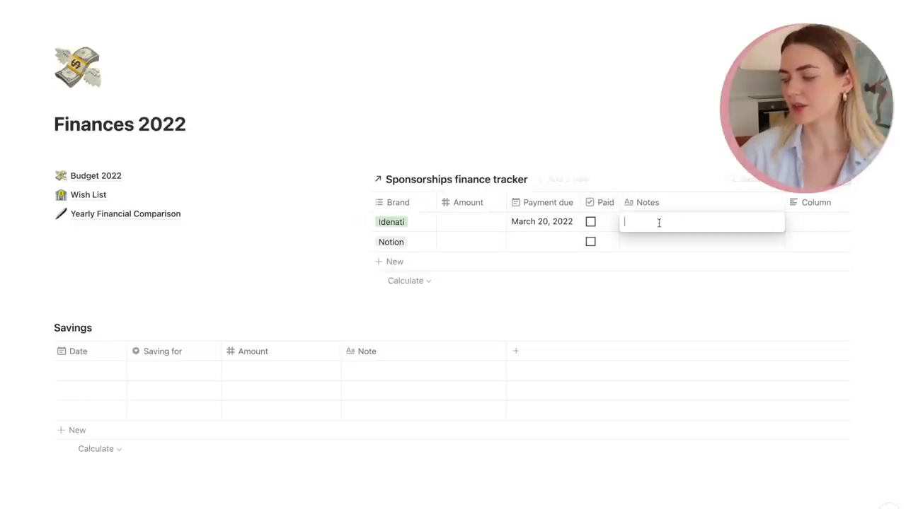
{"action": "key", "text": "Escape"}
Review the property types available for the tracker's added column, including Files & media, without changing it.
{"action": "left_click", "coordinate": [822, 203]}
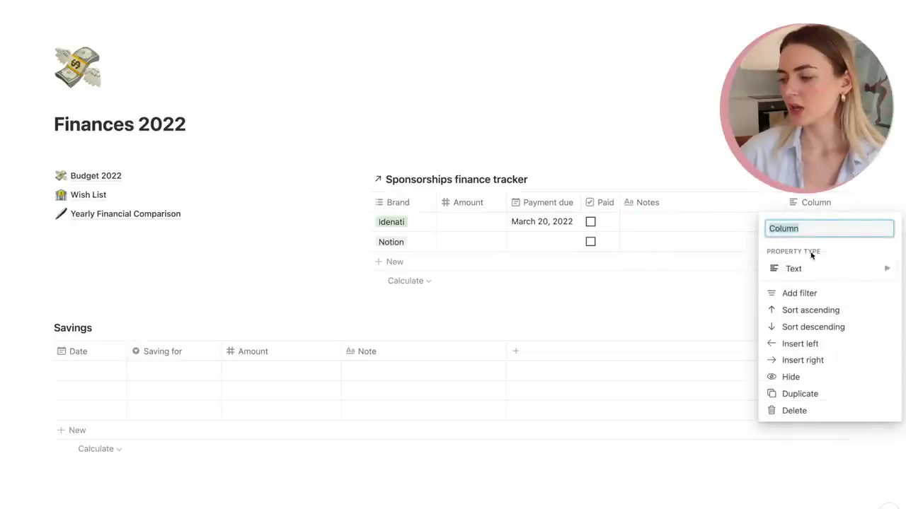
{"action": "left_click", "coordinate": [793, 269]}
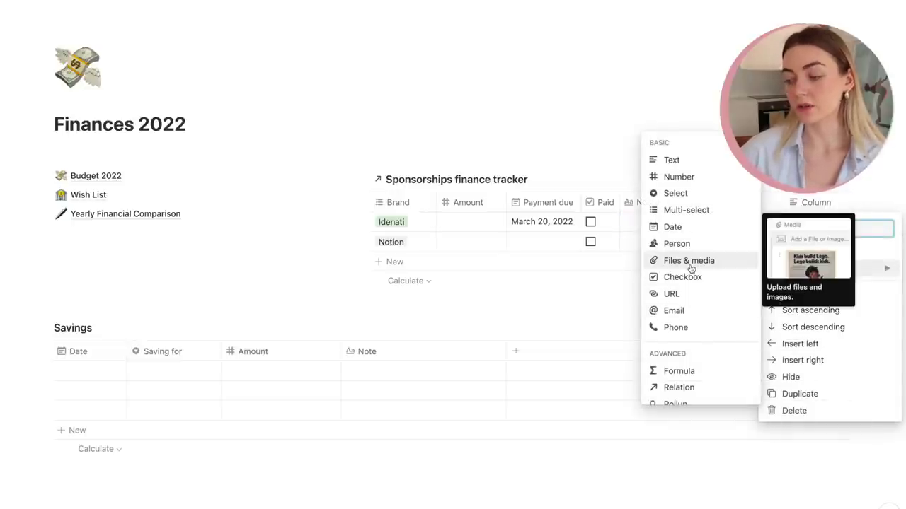
{"action": "left_click", "coordinate": [576, 281]}
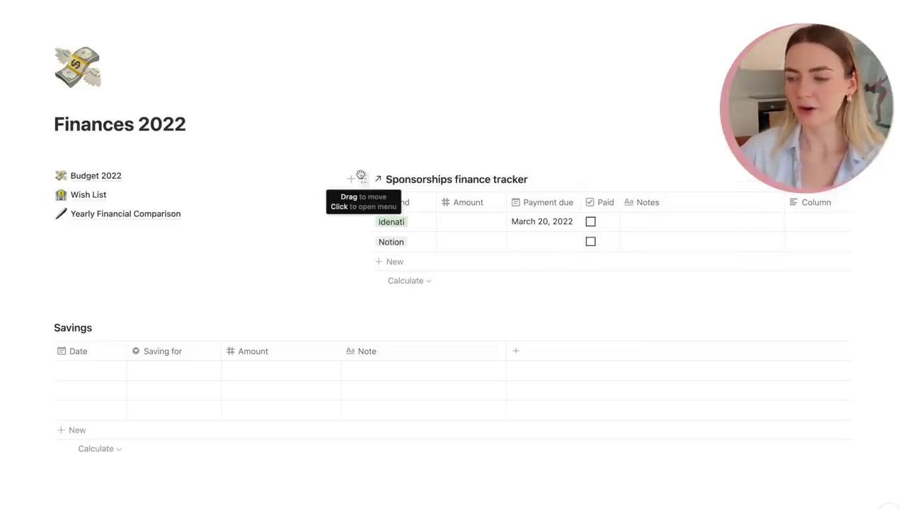
{"action": "scroll", "coordinate": [445, 314], "scroll_direction": "up", "scroll_amount": 1}
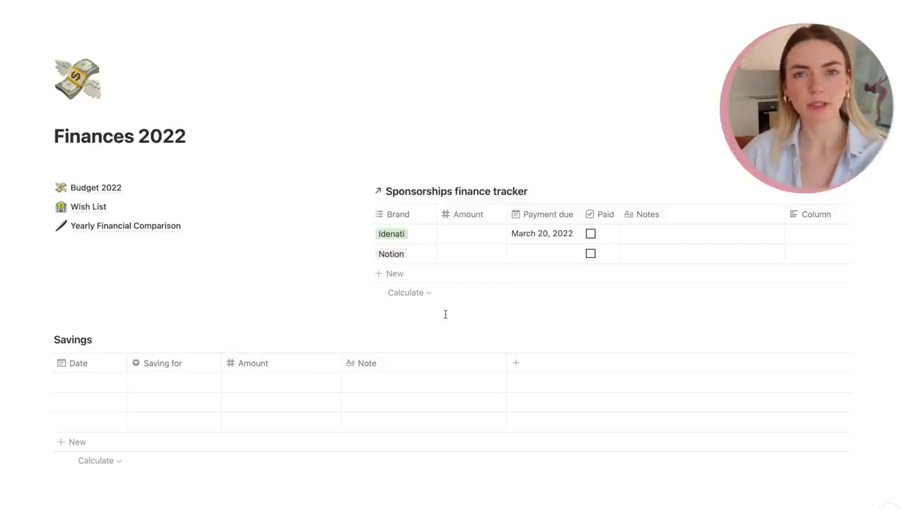
Open the Wish List page and view the Type options for the Phone tripod entry.
{"action": "left_click", "coordinate": [87, 206]}
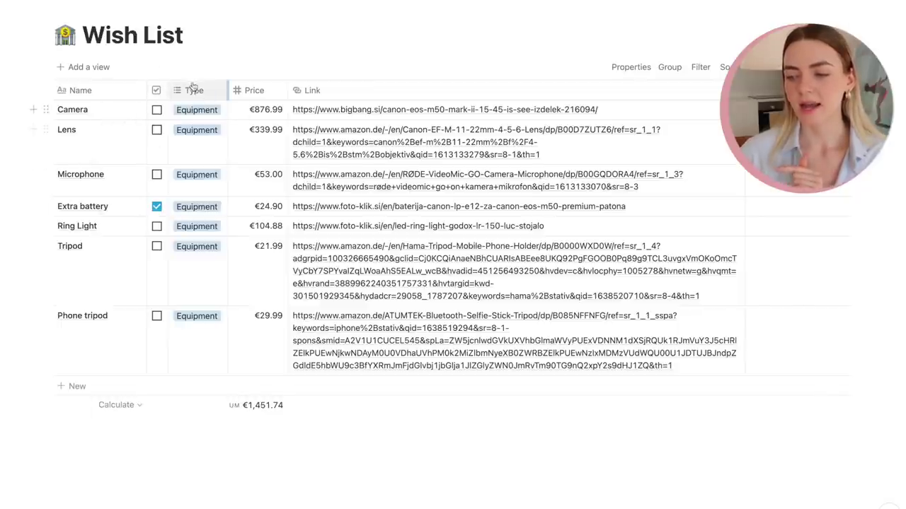
{"action": "left_click", "coordinate": [191, 347]}
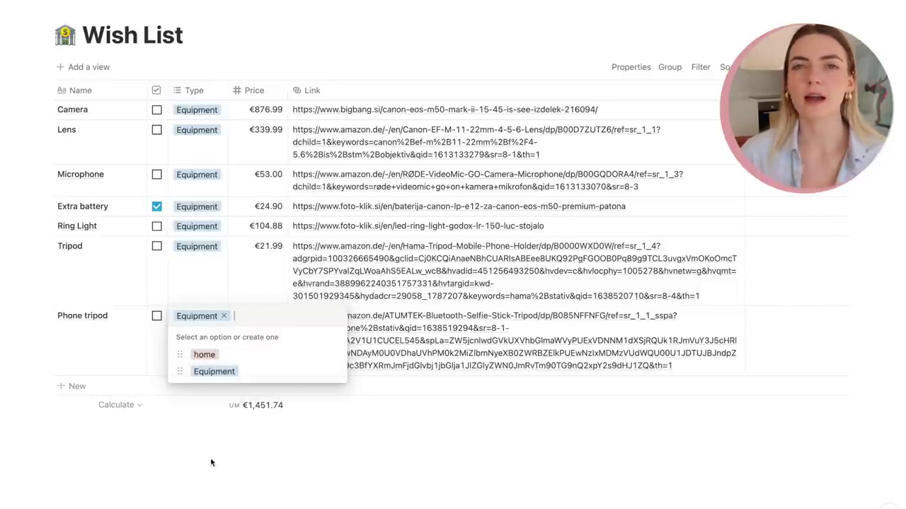
{"action": "key", "text": "Escape"}
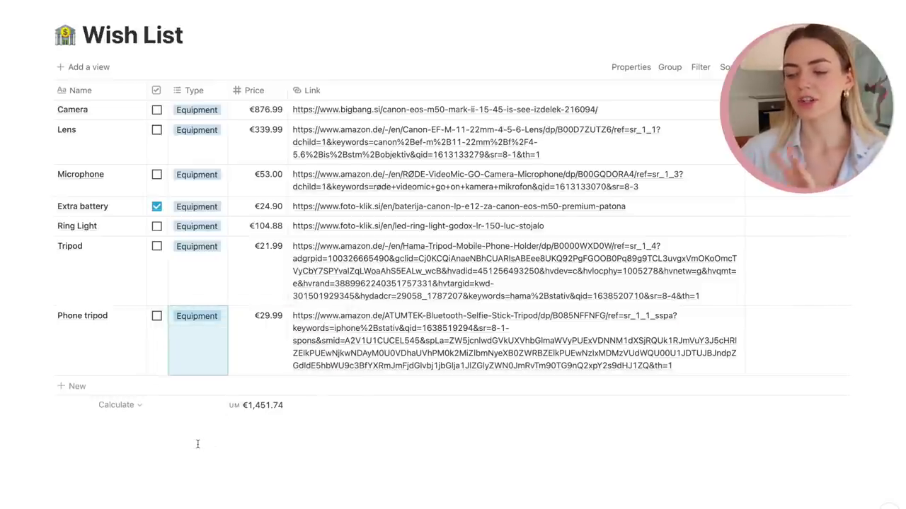
{"action": "left_click", "coordinate": [198, 445]}
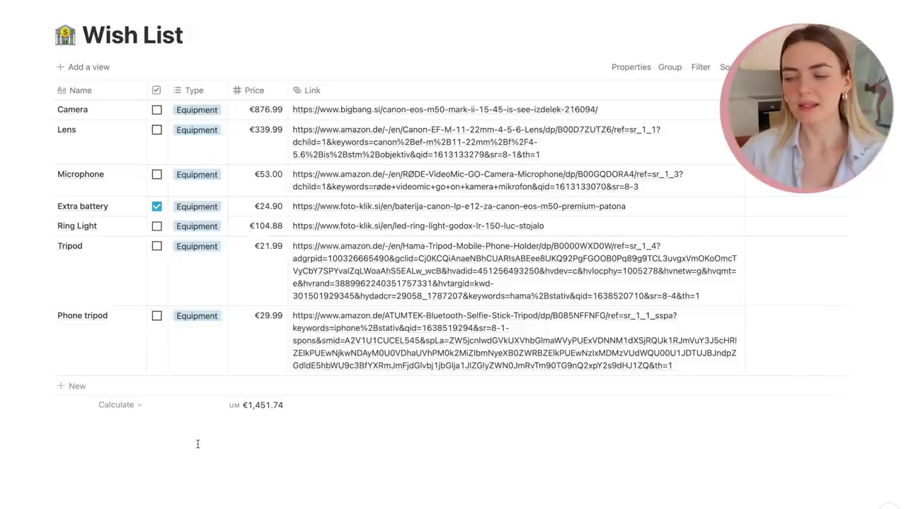